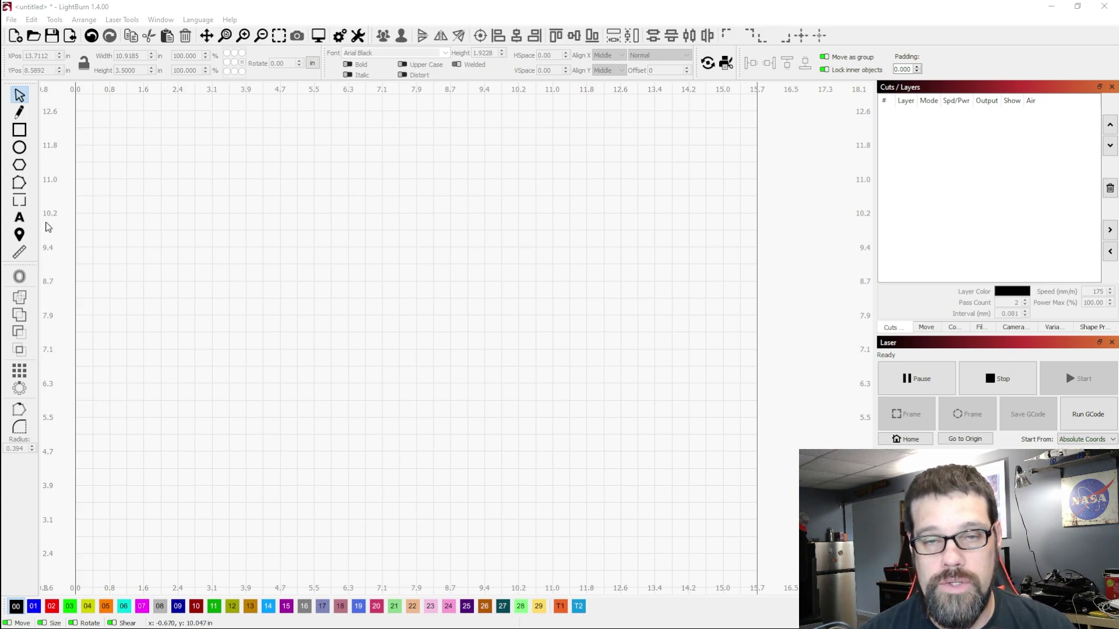
Zoom out to view the work area, toggle units to millimetres and back to inches, and select the Rectangle tool
scroll(399, 232, "down", 5)
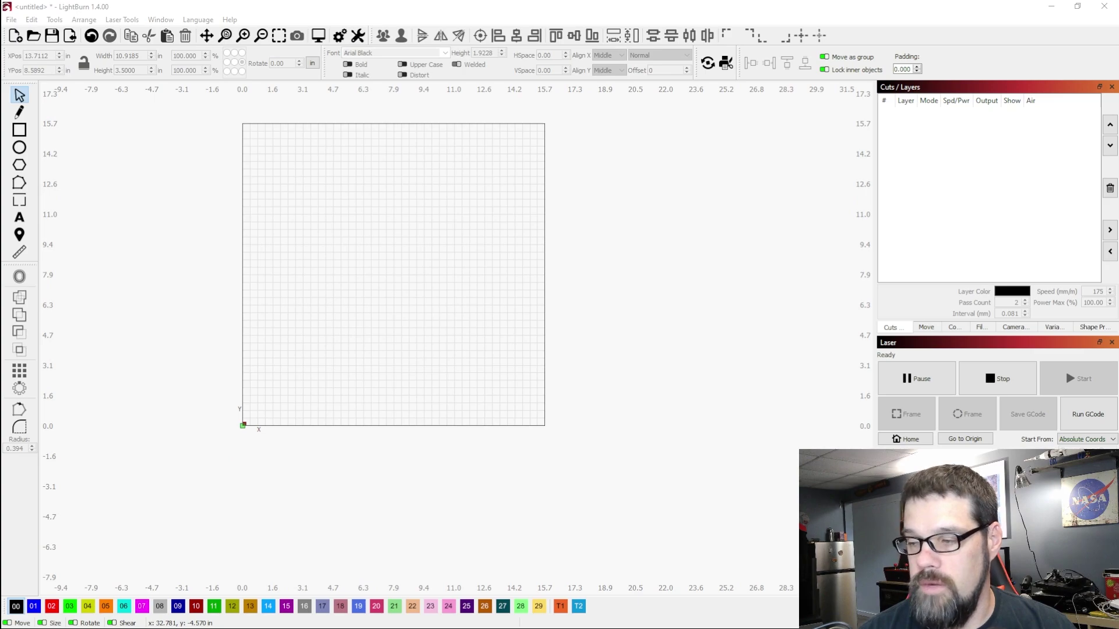
scroll(337, 227, "up", 2)
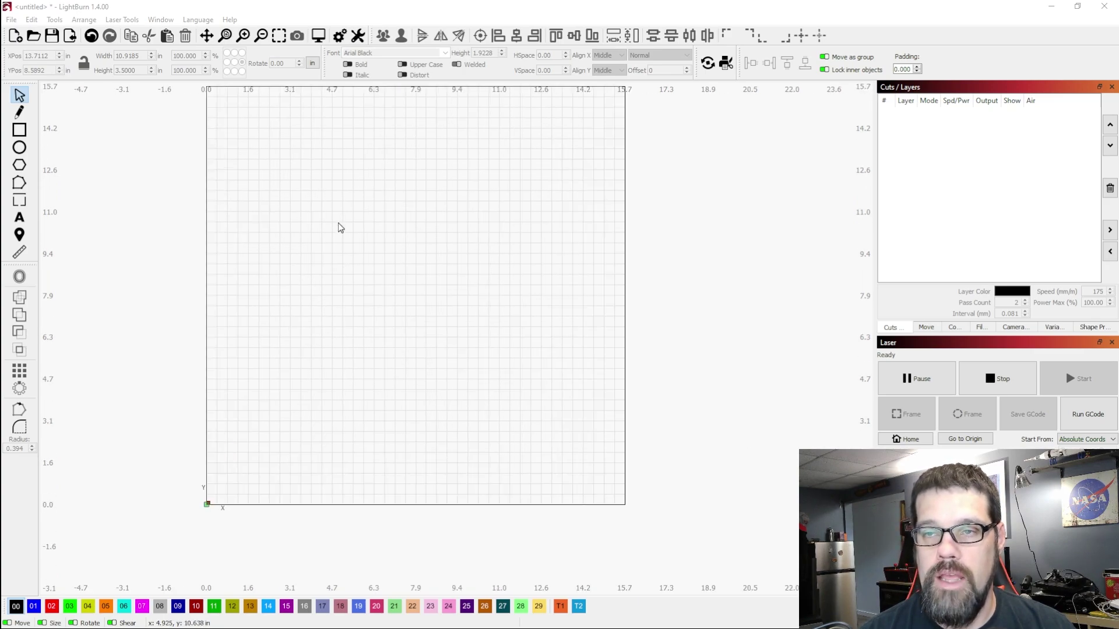
scroll(487, 491, "down", 1)
scroll(425, 323, "up", 1)
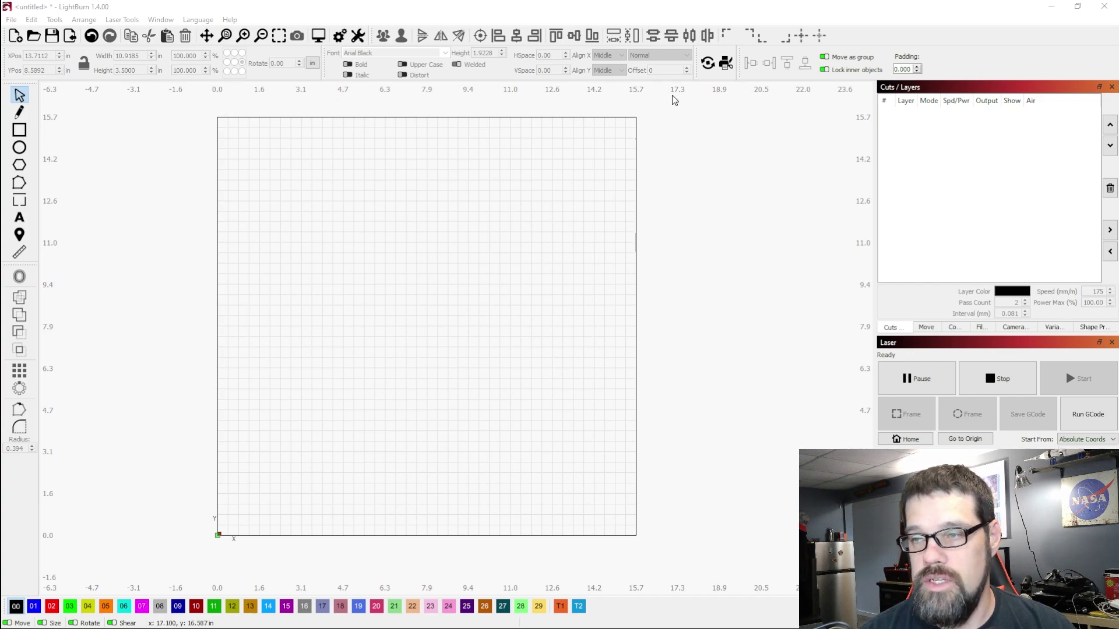
left_click(313, 63)
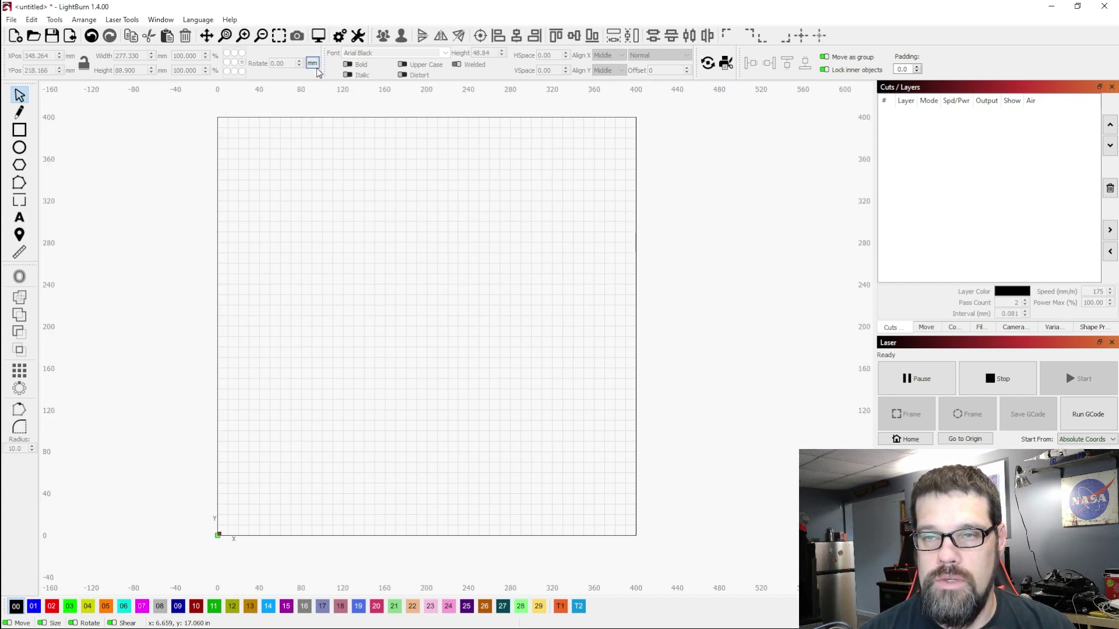
left_click(313, 63)
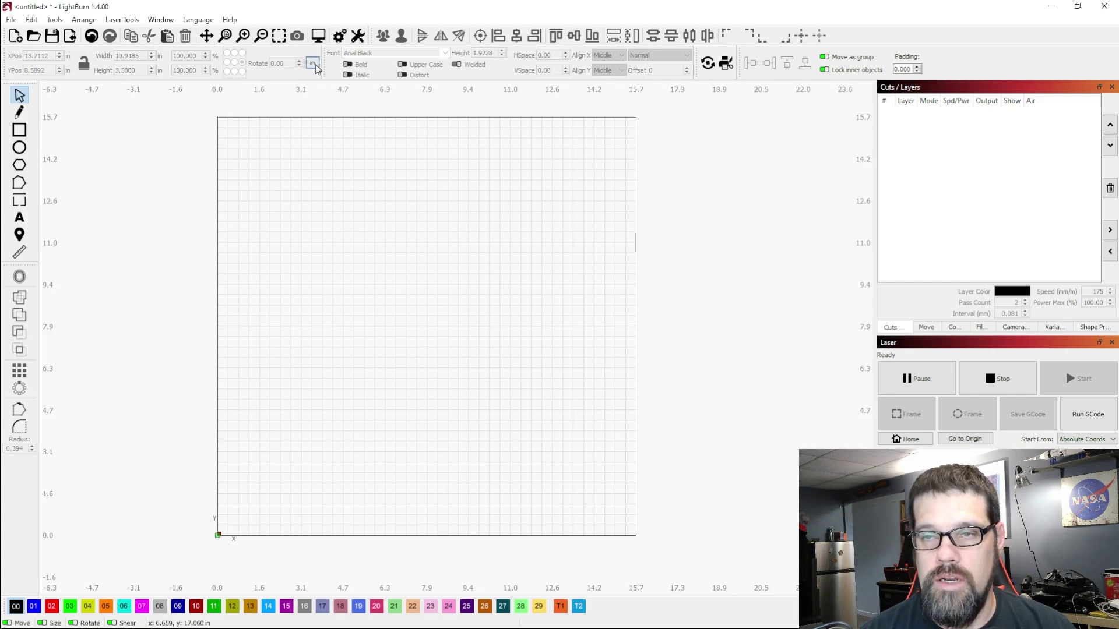
key("r")
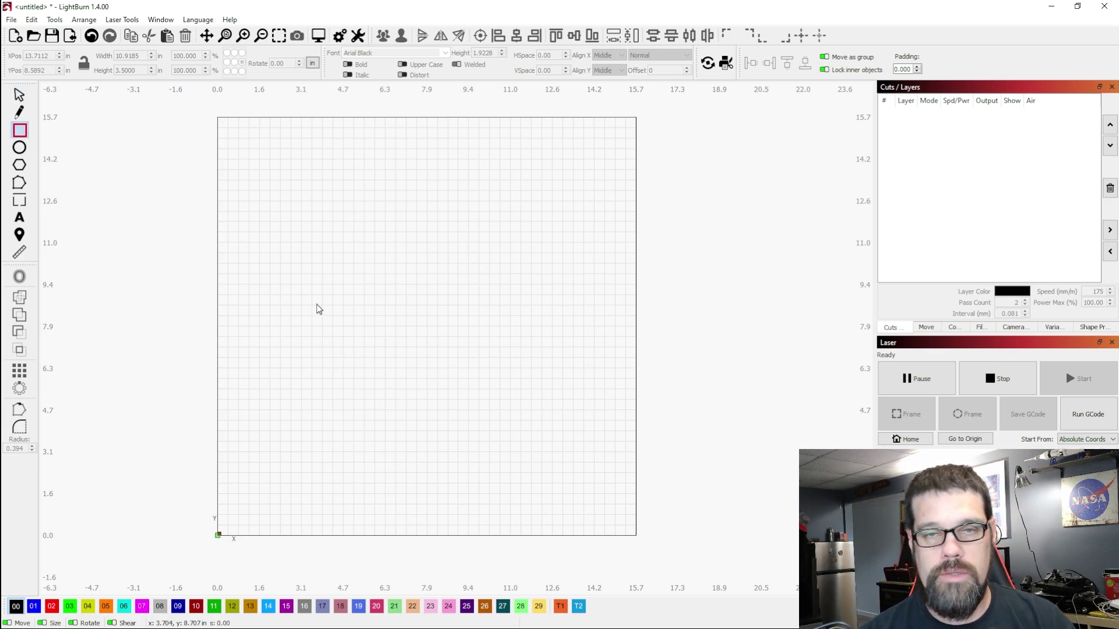
Draw a rectangle on the T1 tool layer and size it to 12 in wide by 3.5 in tall
left_click(562, 610)
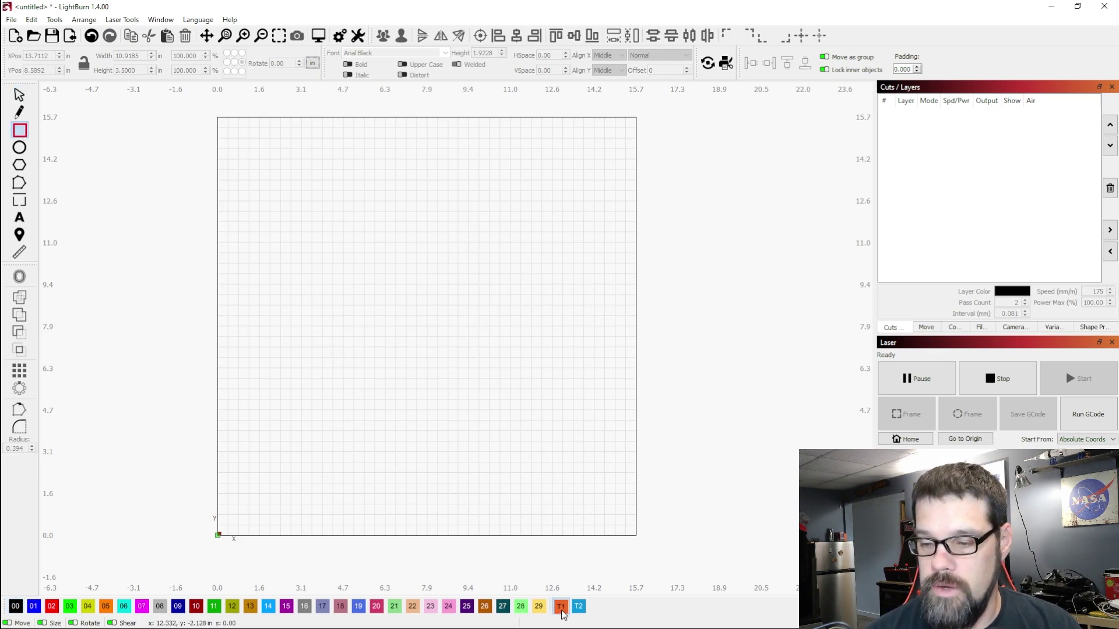
left_click_drag(282, 249, 600, 366)
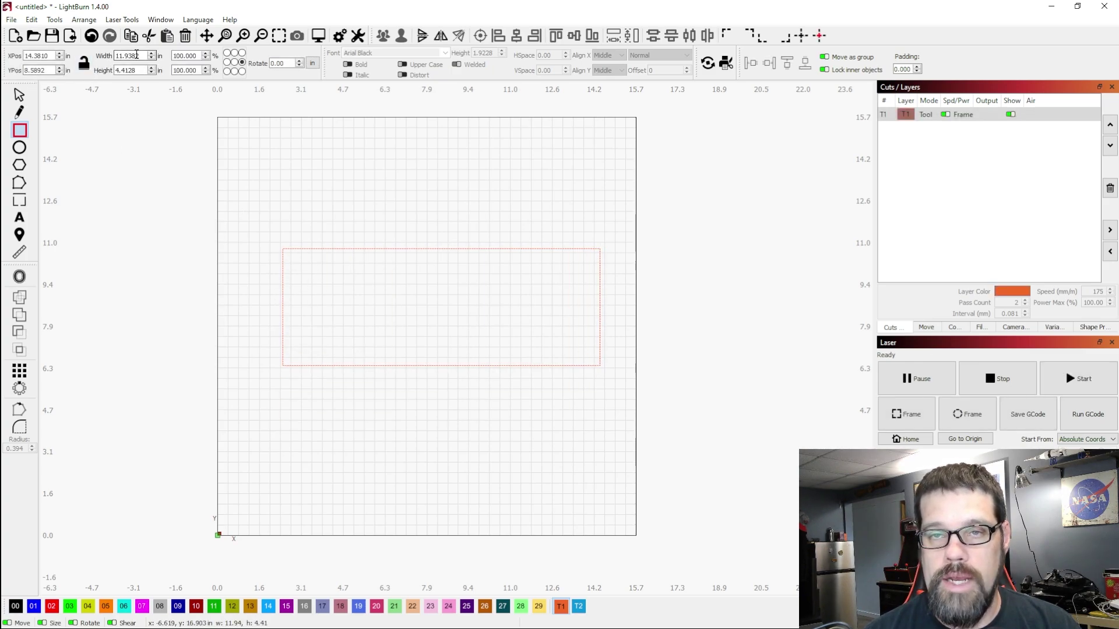
double_click(136, 54)
type("12")
key("Tab")
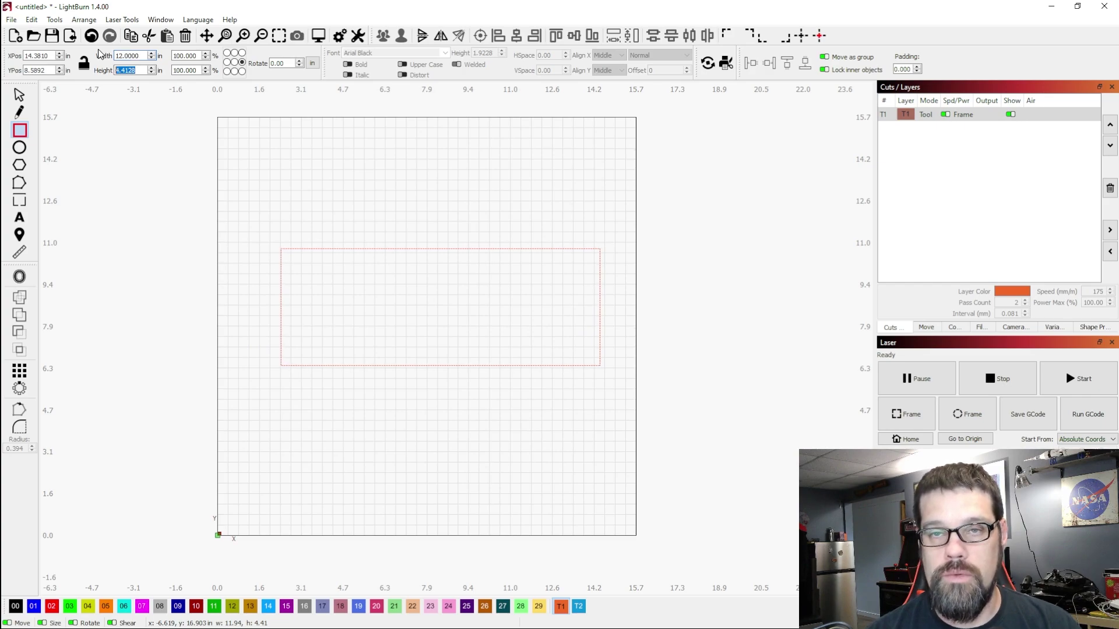
type("3.5")
key("Tab")
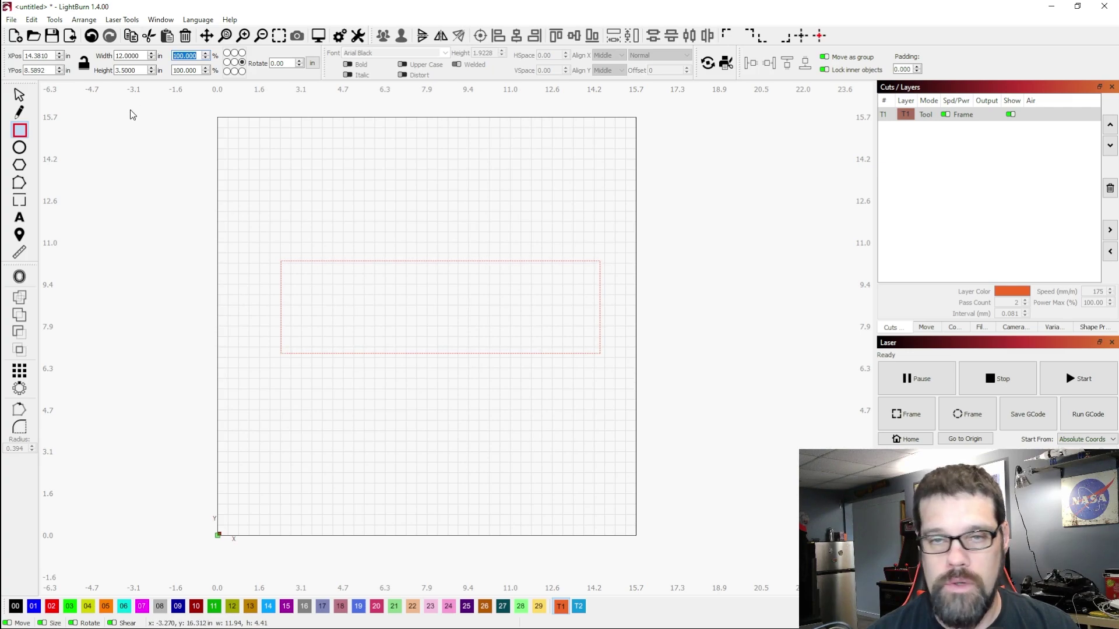
Add the text VINTAURI and move it into the centre of the rectangle
left_click(18, 219)
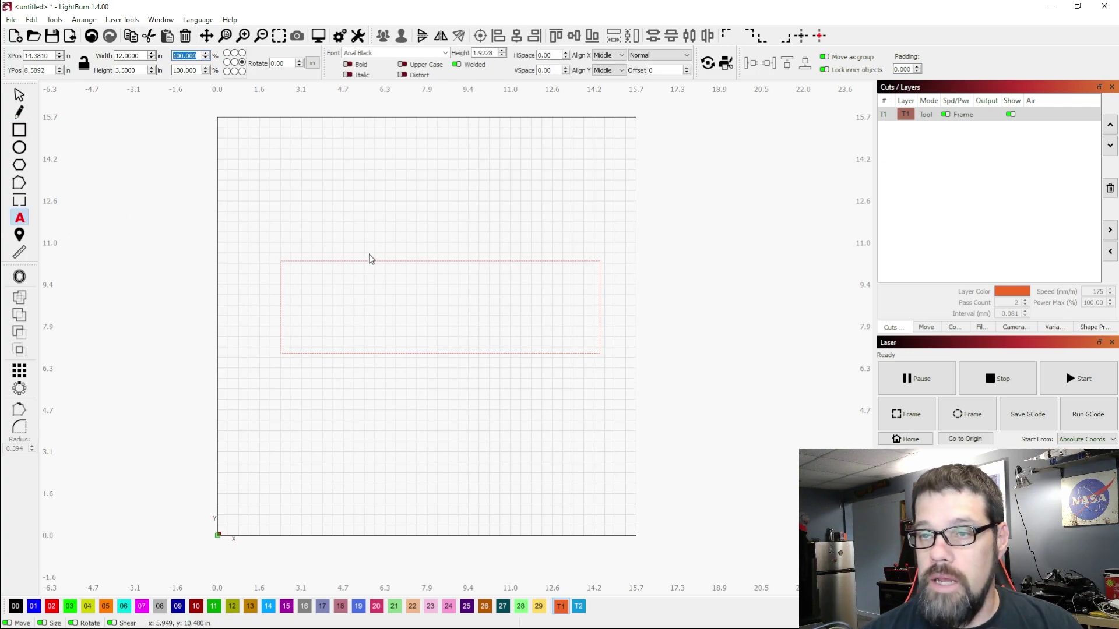
left_click(310, 320)
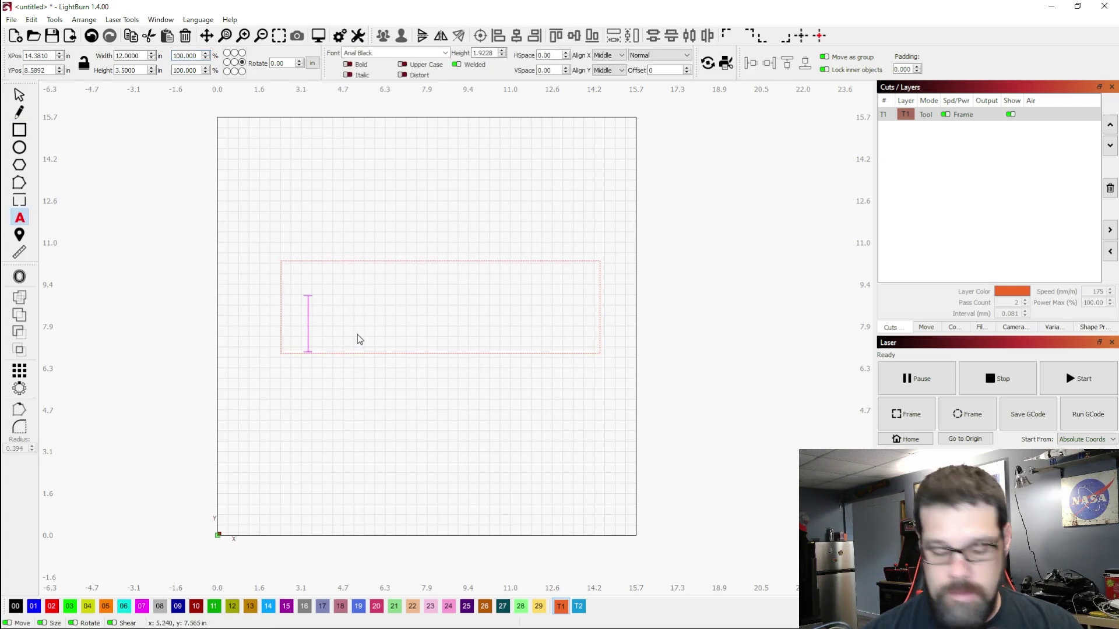
type("VINTAURI")
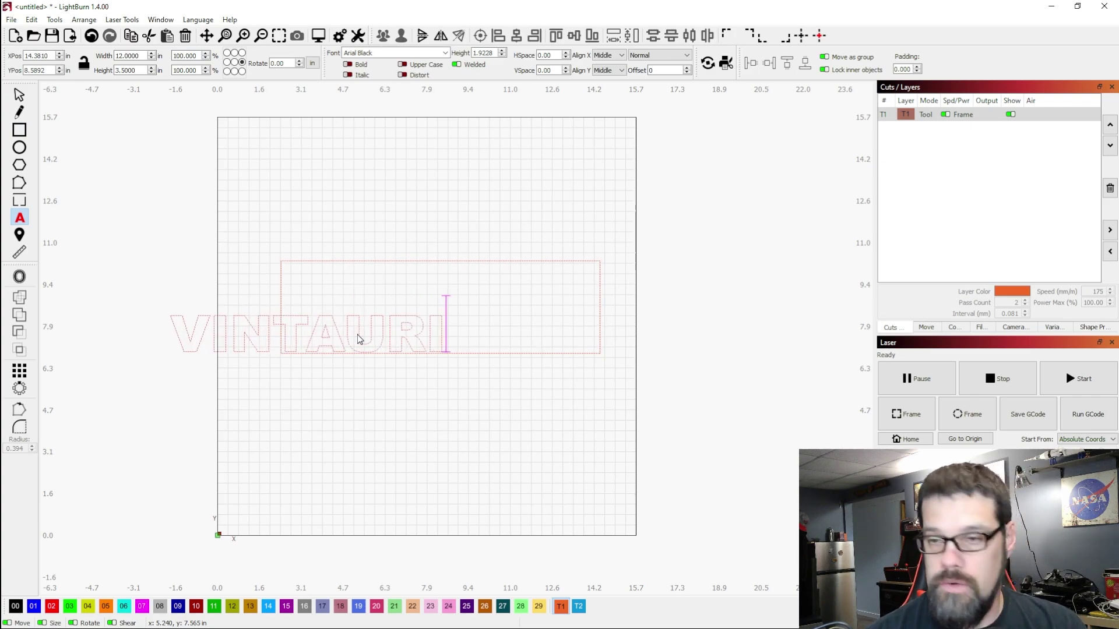
left_click(19, 95)
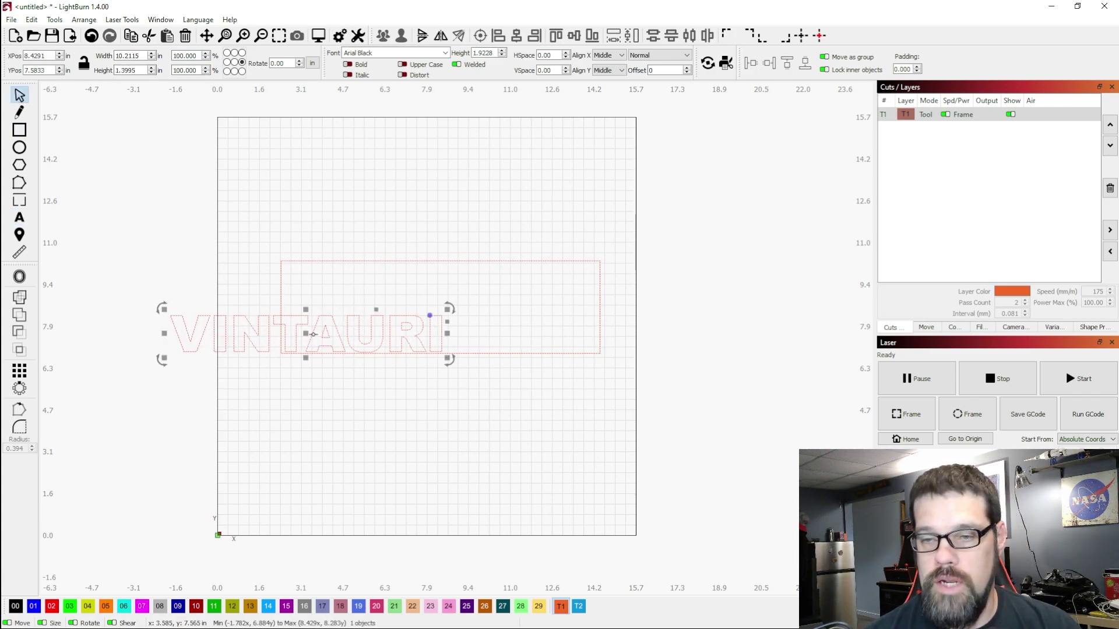
left_click_drag(314, 334, 438, 312)
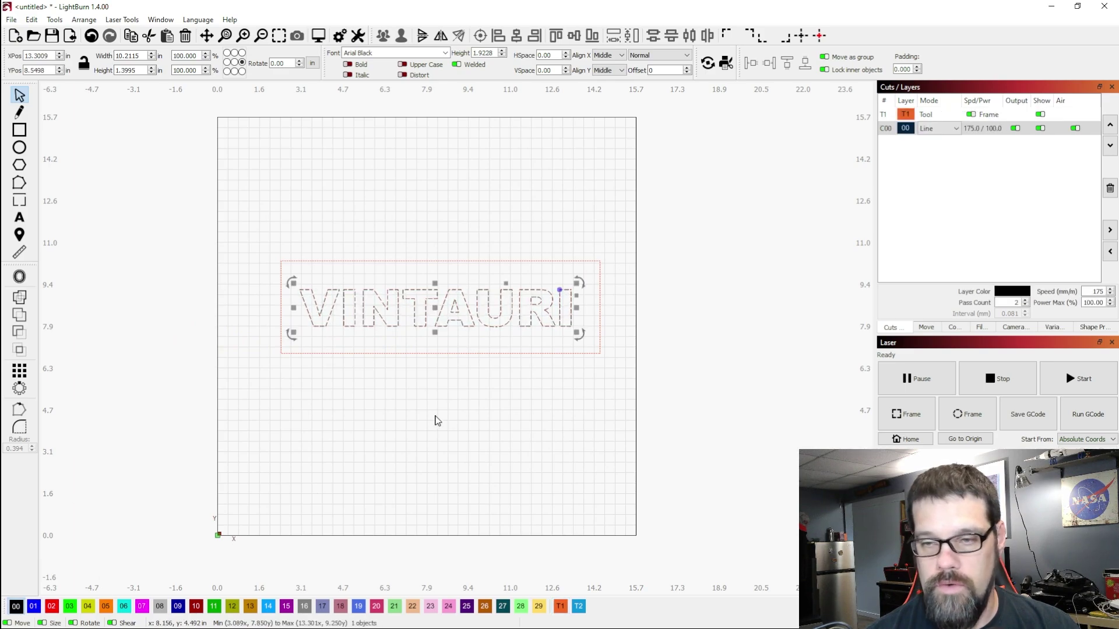
Try setting VINTAURI in the Algerian font
left_click(458, 383)
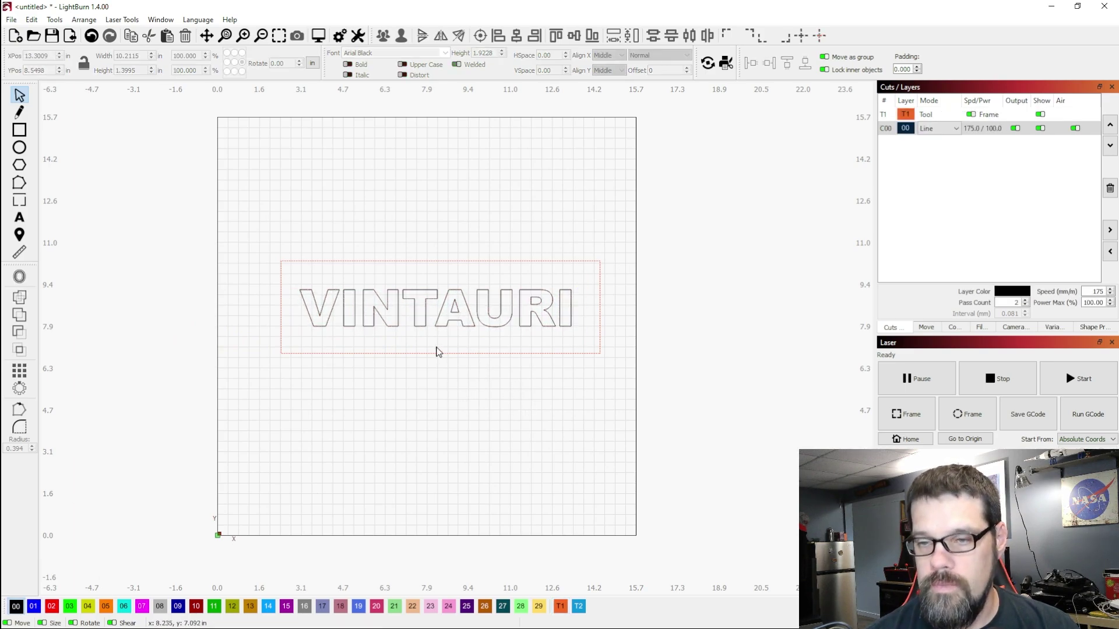
scroll(439, 351, "up", 2)
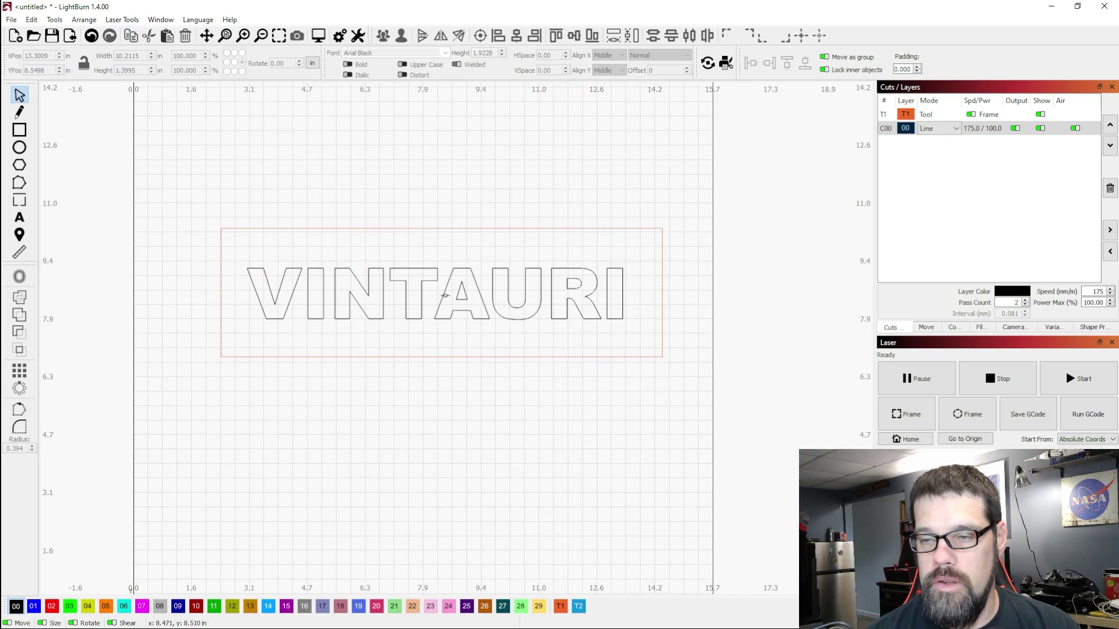
left_click(445, 296)
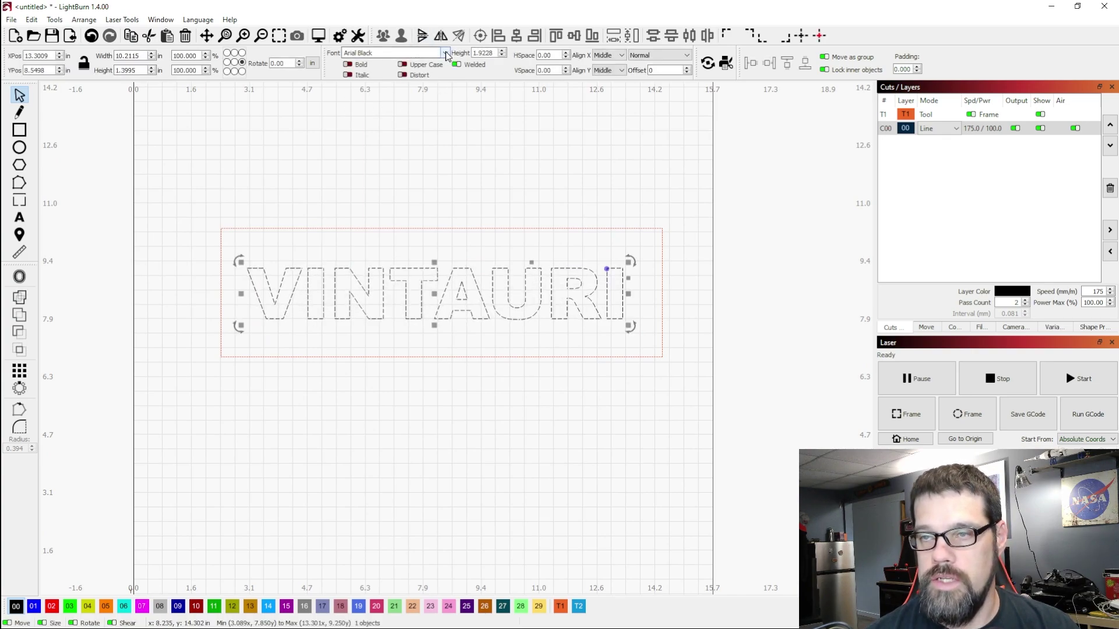
left_click(446, 53)
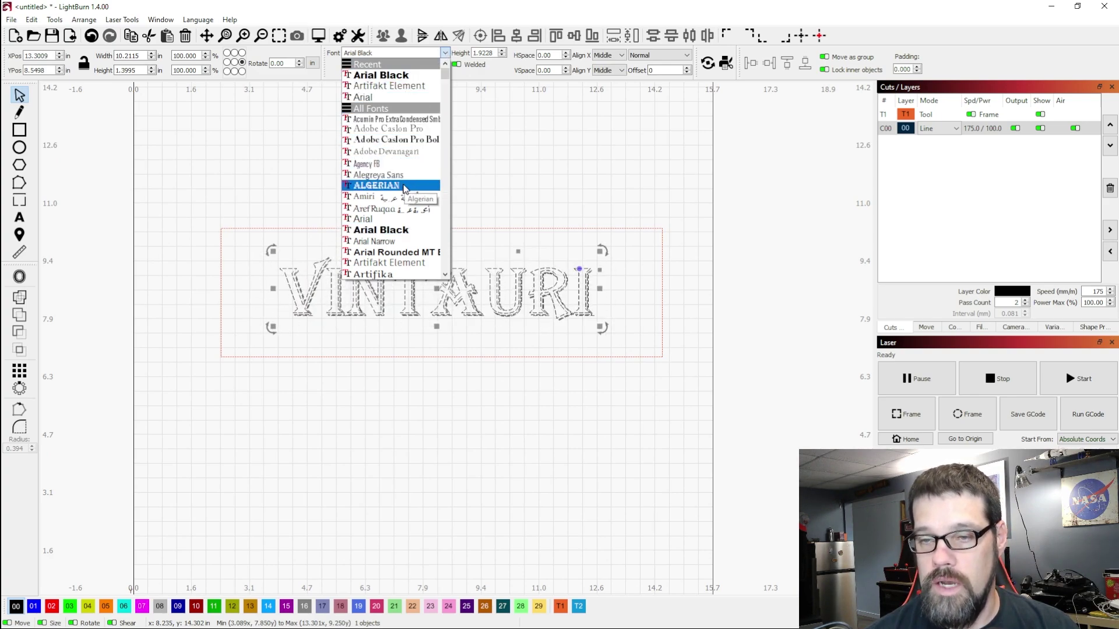
left_click(404, 186)
left_click(419, 290)
Change the VINTAURI font to Survivant instead, about 9.01 by 1.35 inches
scroll(419, 290, "up", 4)
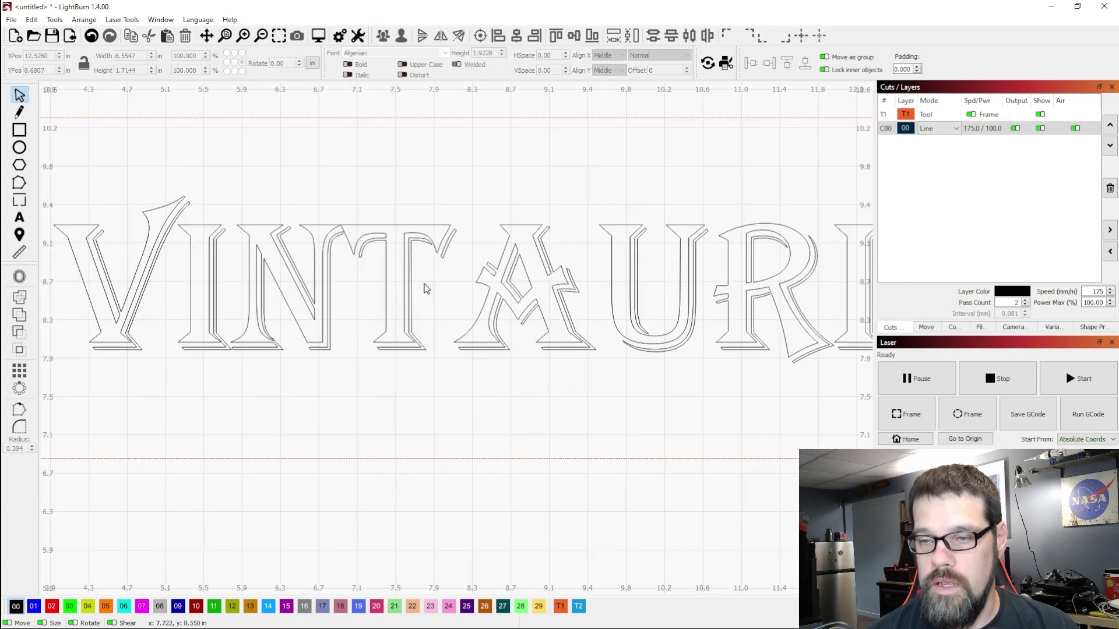
scroll(368, 250, "down", 3)
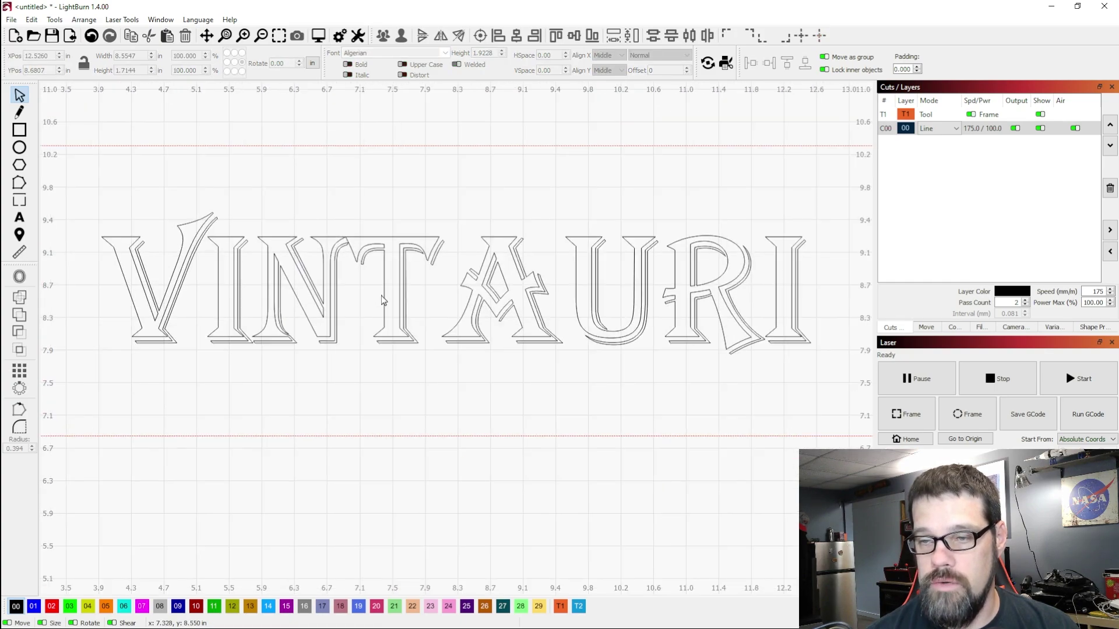
left_click(369, 259)
left_click(445, 52)
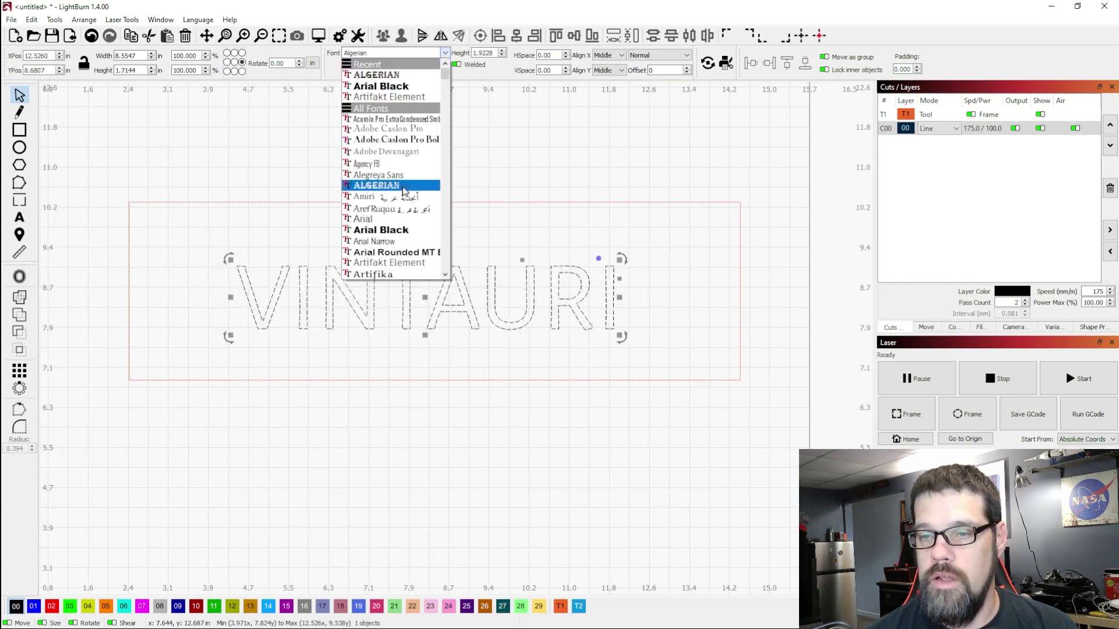
scroll(396, 204, "down", 3)
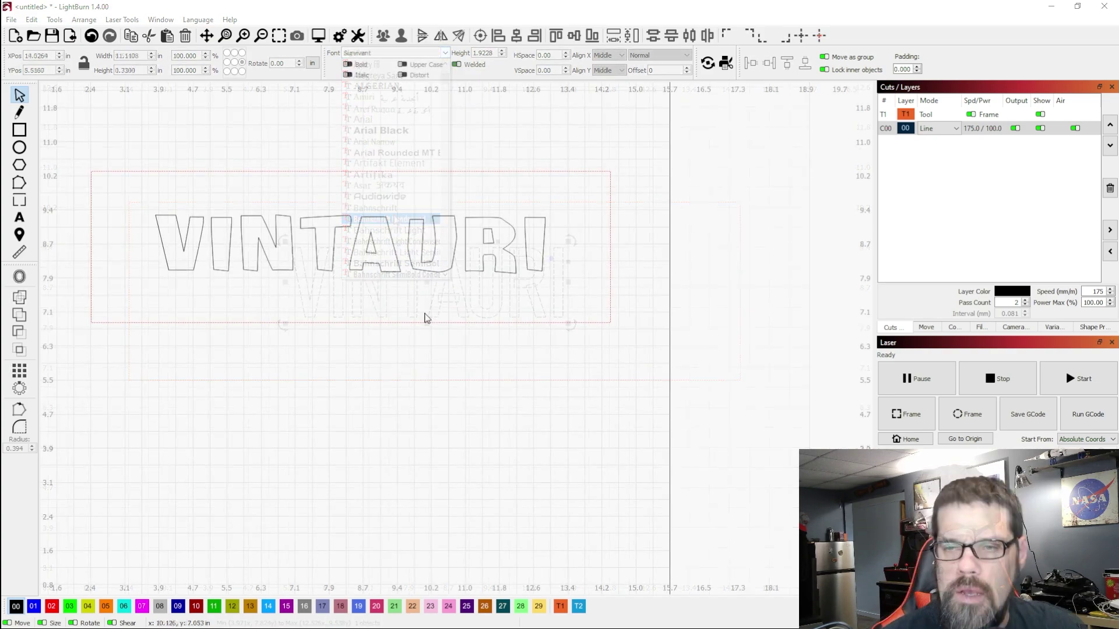
left_click(182, 229)
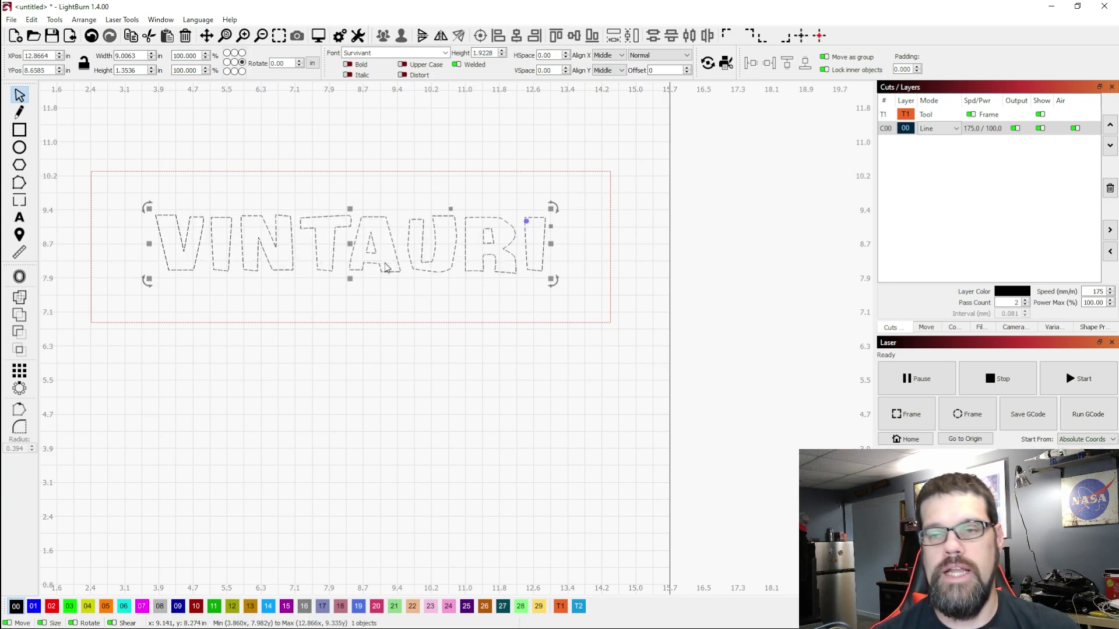
scroll(428, 272, "up", 1)
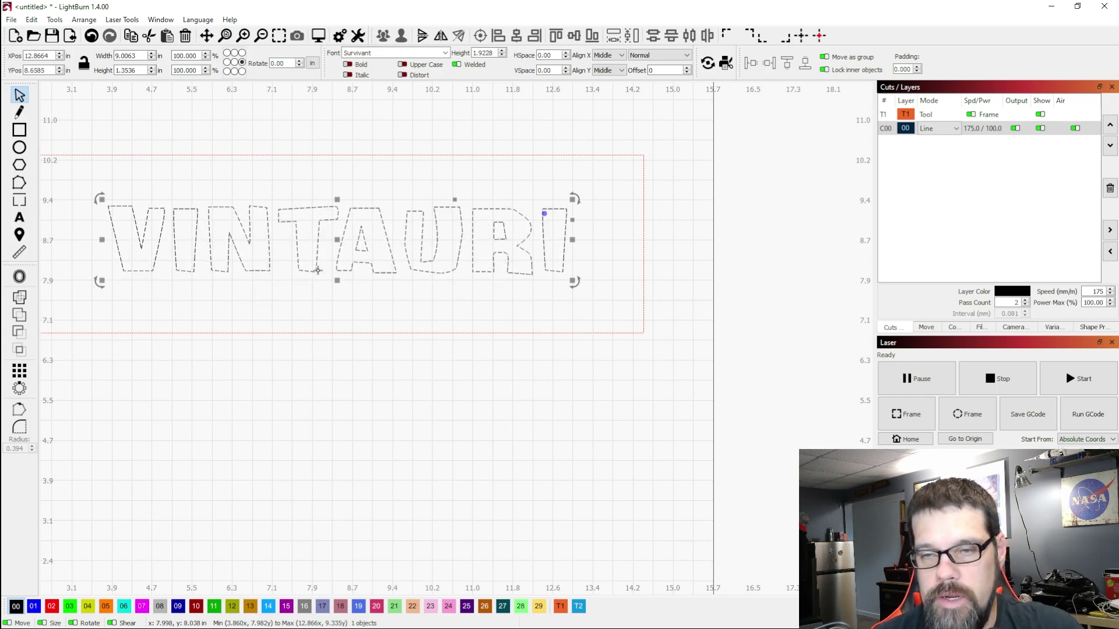
scroll(346, 257, "down", 2)
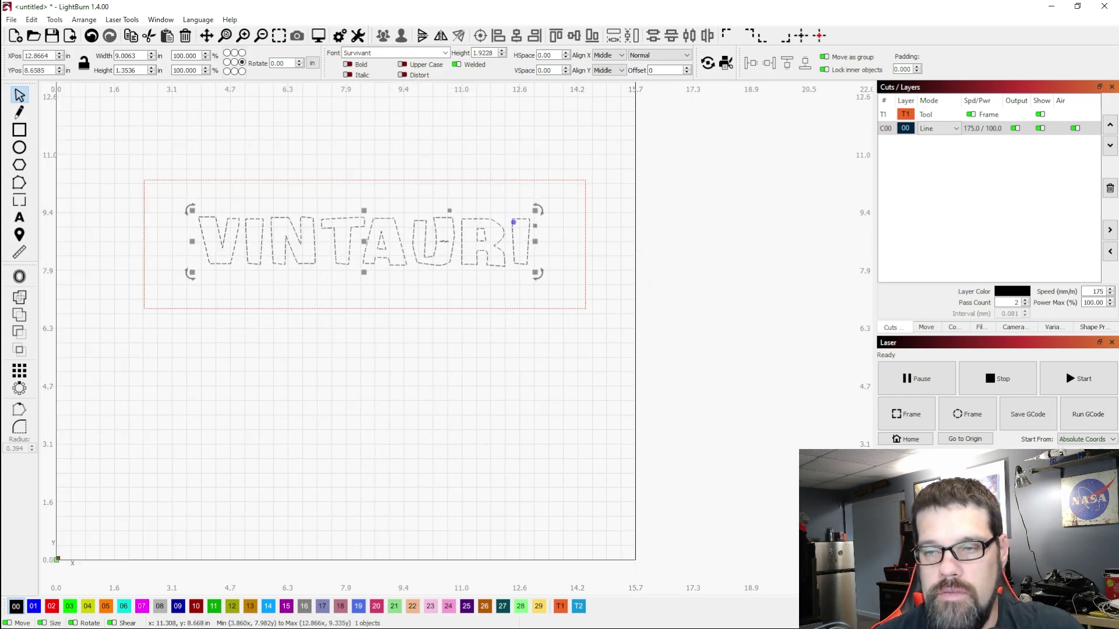
scroll(381, 269, "up", 2)
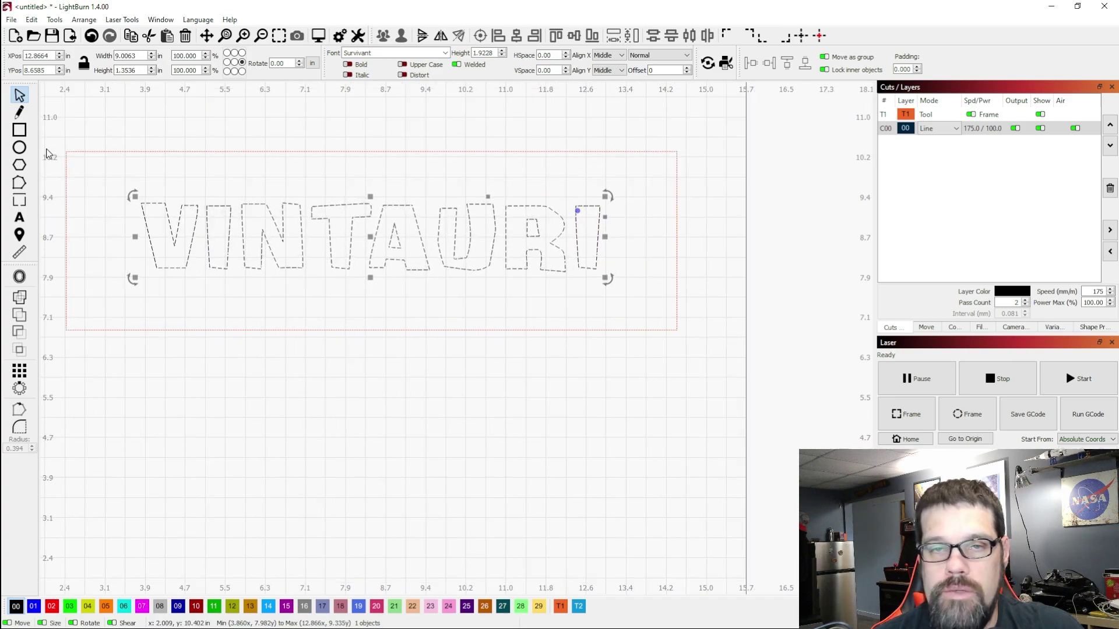
key("ctrl+r")
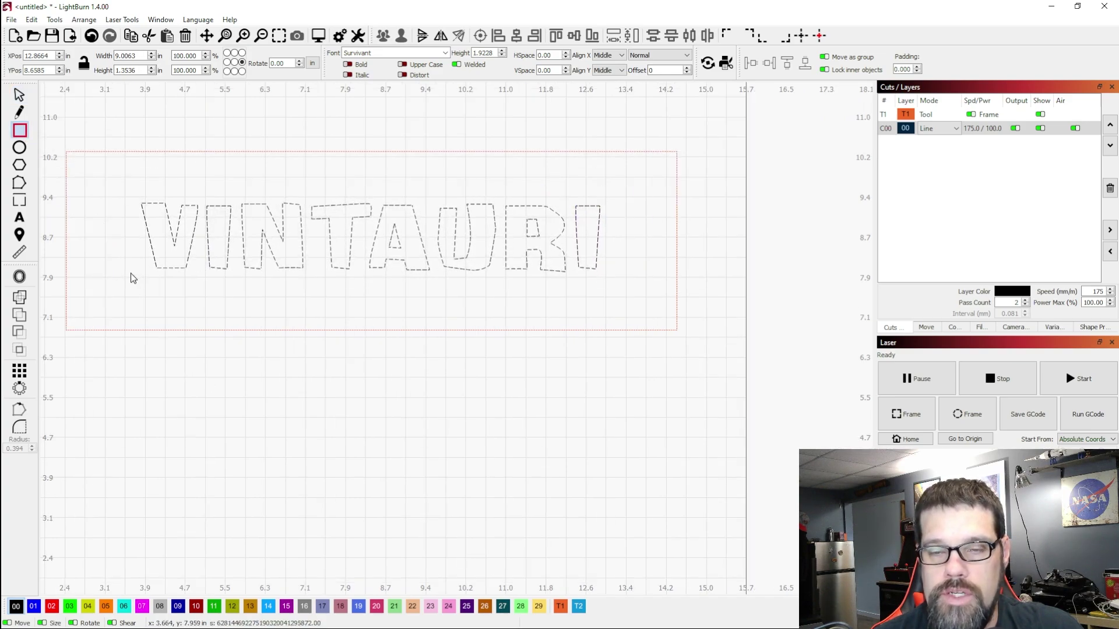
Draw a long thin bar under VINTAURI, 9.653 in wide, and set its height to 0.33 in
left_click_drag(125, 272, 509, 296)
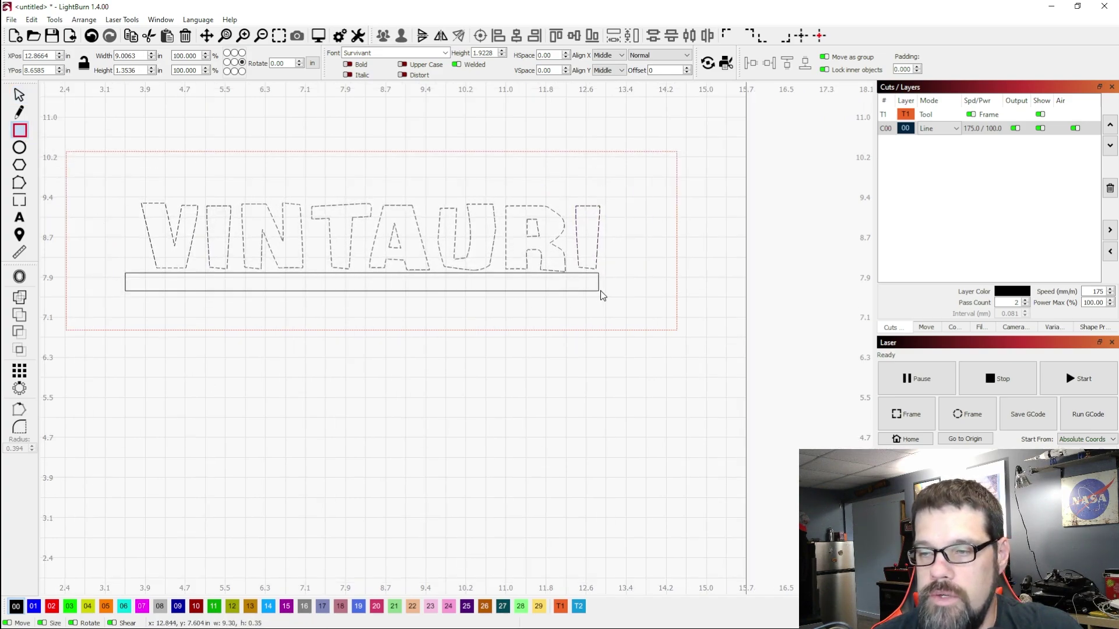
left_click_drag(619, 294, 618, 291)
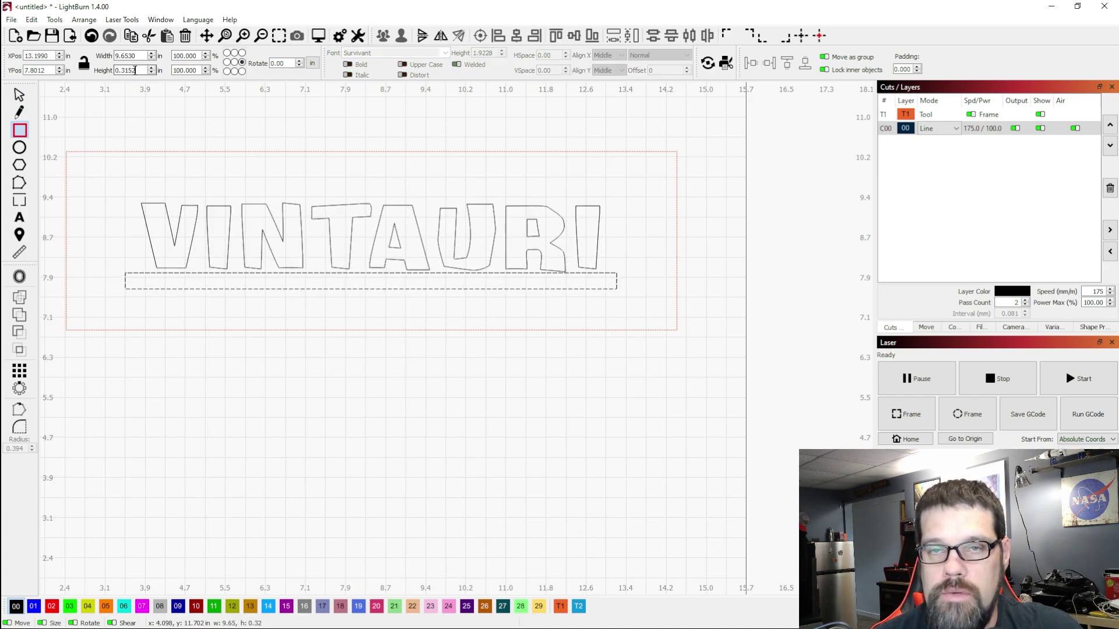
double_click(133, 70)
type("33")
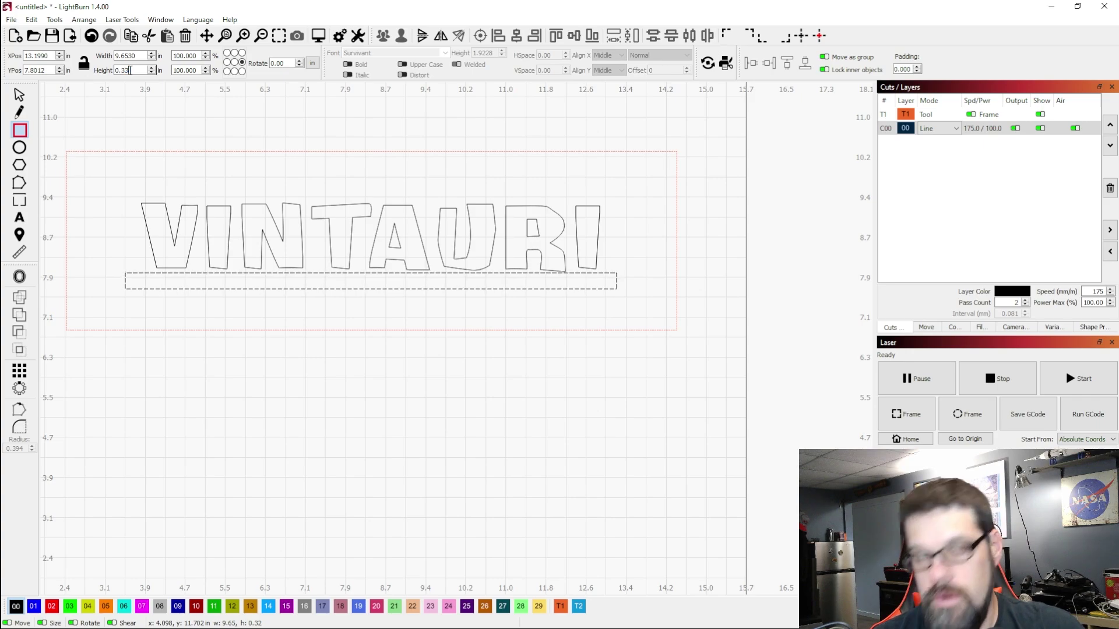
left_click(139, 56)
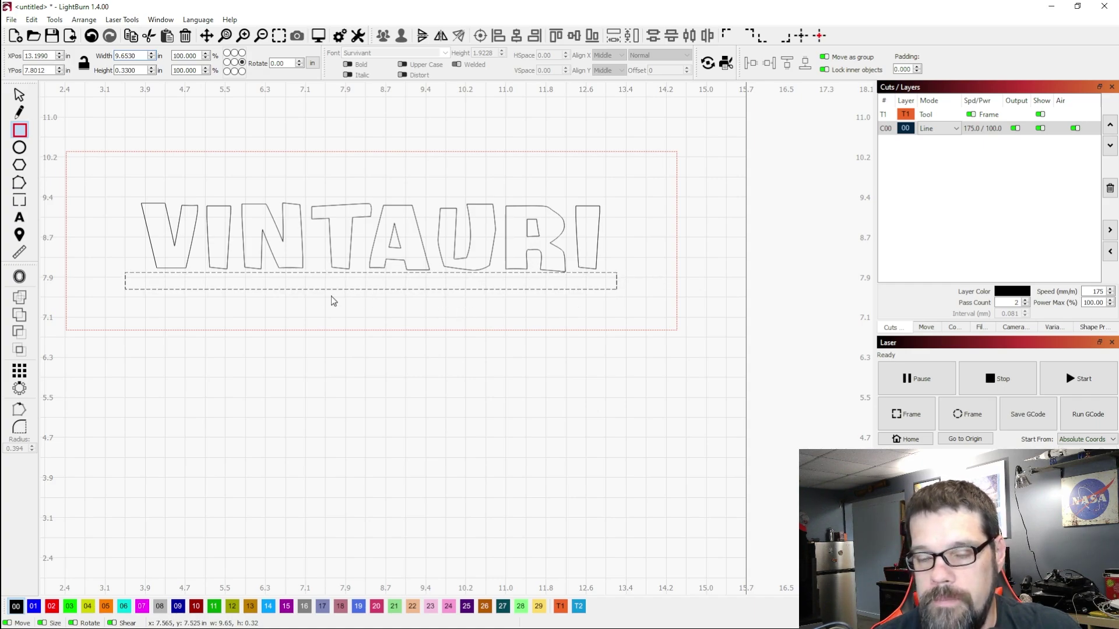
Move the thin bar slightly up so it overlaps the bottoms of the letters
scroll(364, 282, "up", 1)
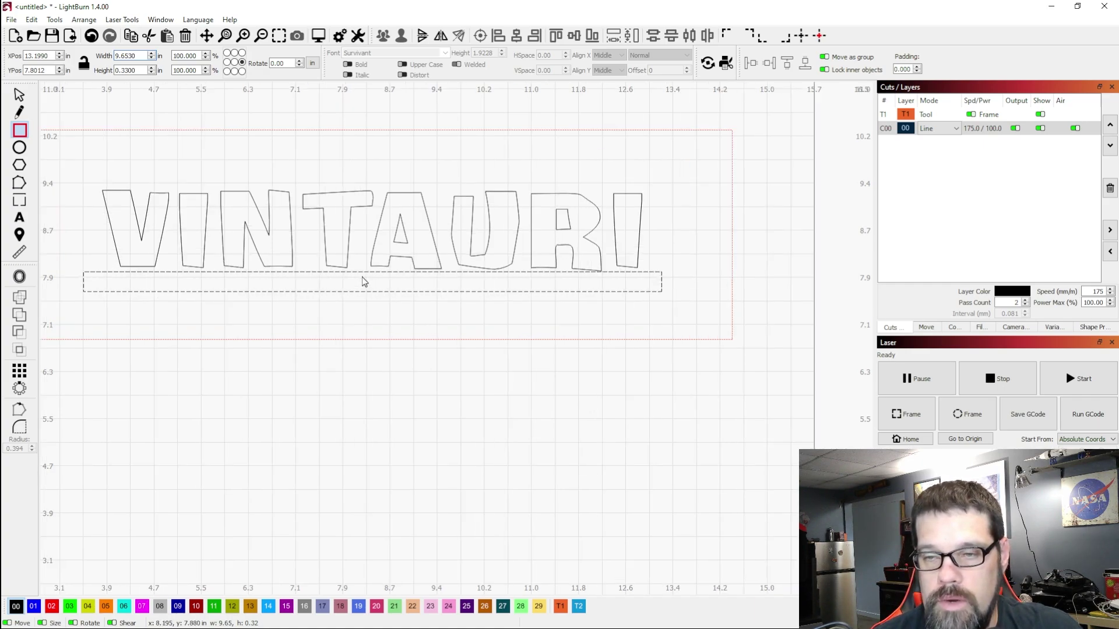
left_click(19, 95)
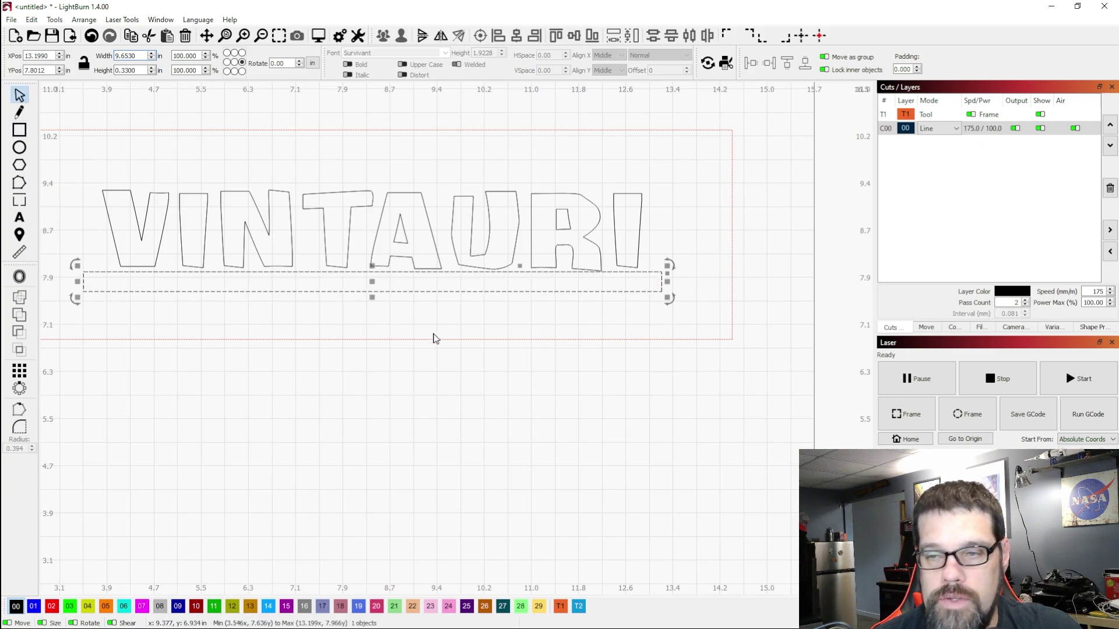
left_click_drag(372, 282, 377, 285)
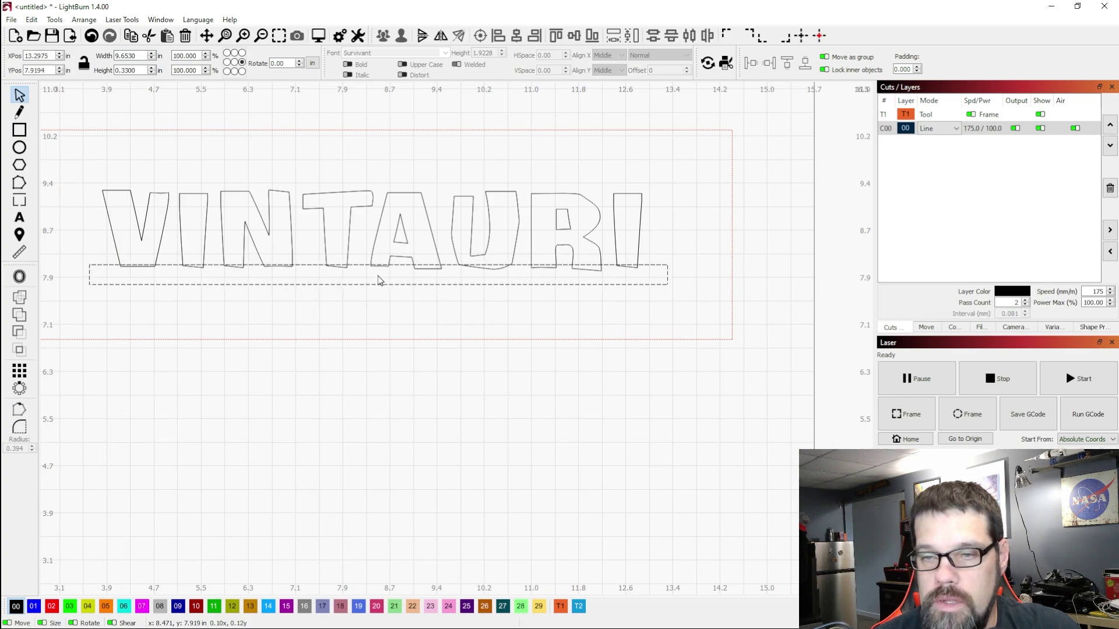
left_click_drag(378, 281, 378, 279)
Marquee-select the word and the bar together, measuring 9.653 by 1.581 inches
scroll(376, 275, "up", 2)
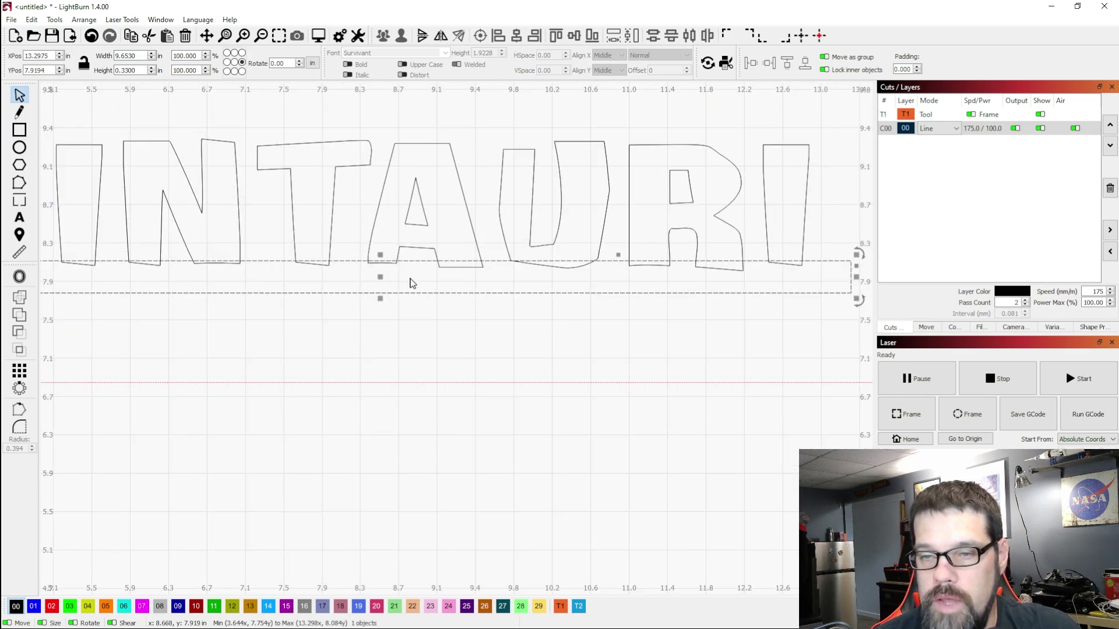
scroll(519, 294, "down", 2)
scroll(221, 287, "right", 2)
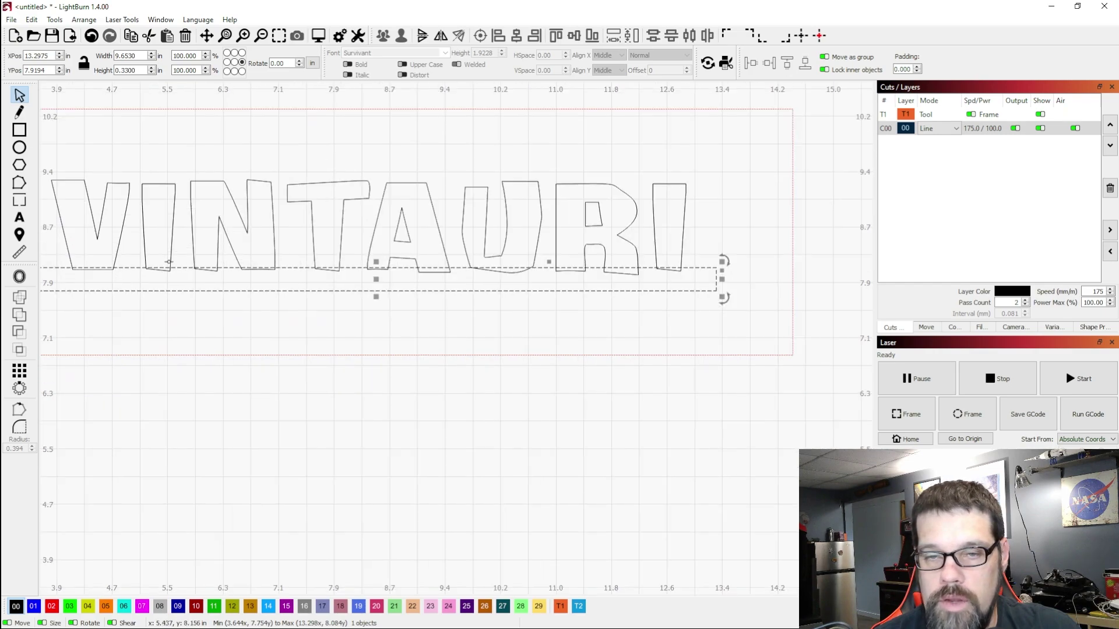
scroll(297, 270, "up", 2)
scroll(622, 300, "down", 2)
scroll(649, 280, "up", 2)
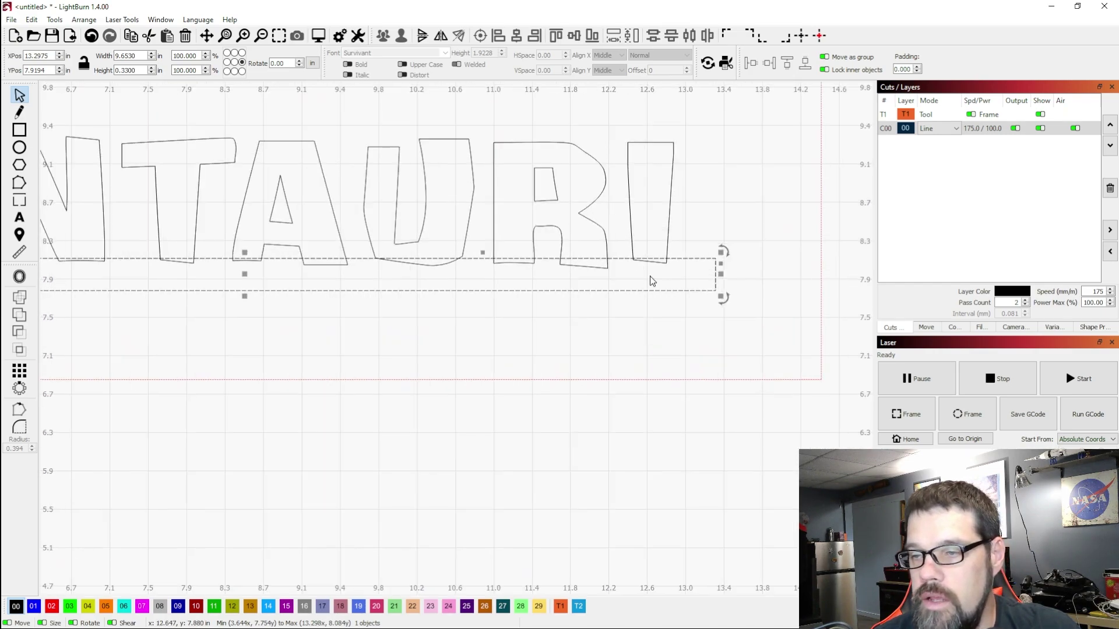
scroll(701, 261, "up", 1)
scroll(698, 259, "down", 3)
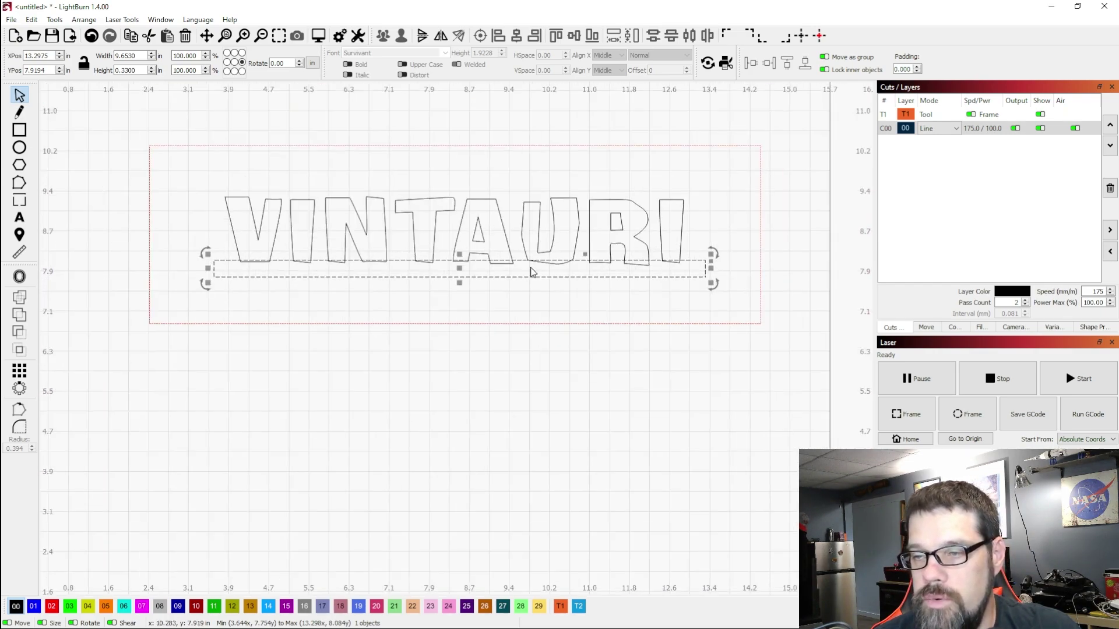
scroll(508, 266, "up", 1)
scroll(434, 182, "down", 3)
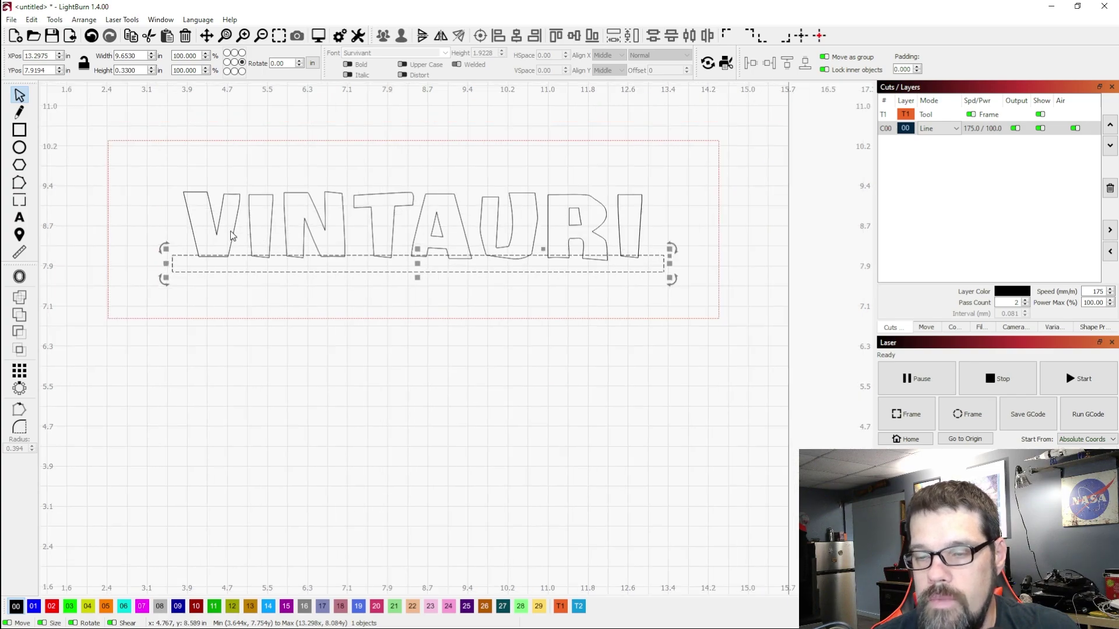
left_click_drag(432, 183, 327, 292)
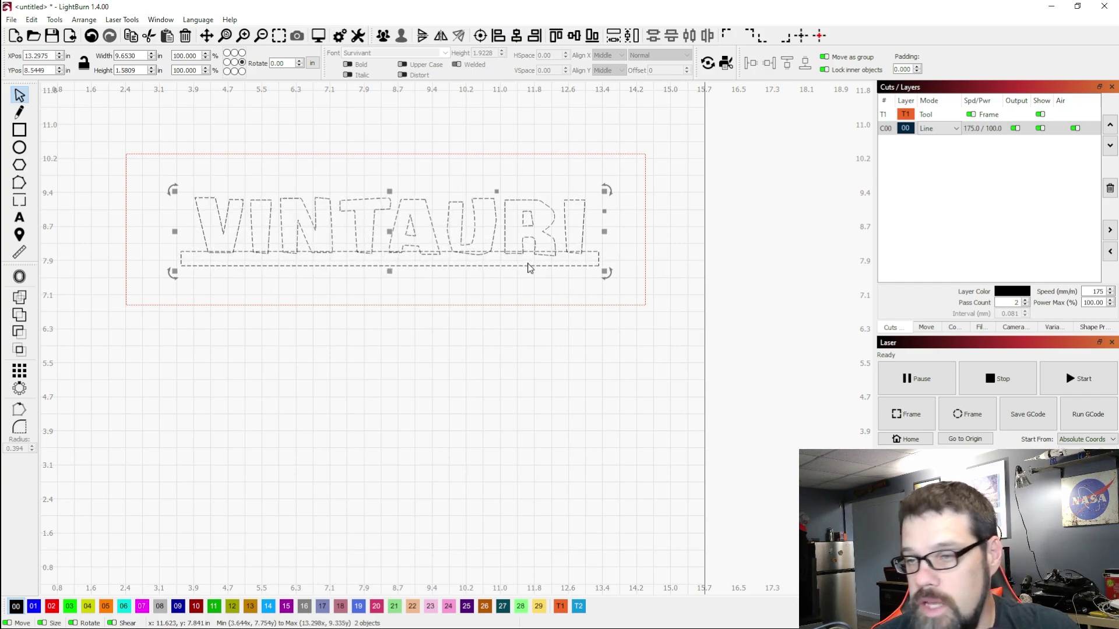
Select the base bar alone and trim its width to 9.3032 in, flush with the V and I
left_click(488, 289)
left_click(269, 266)
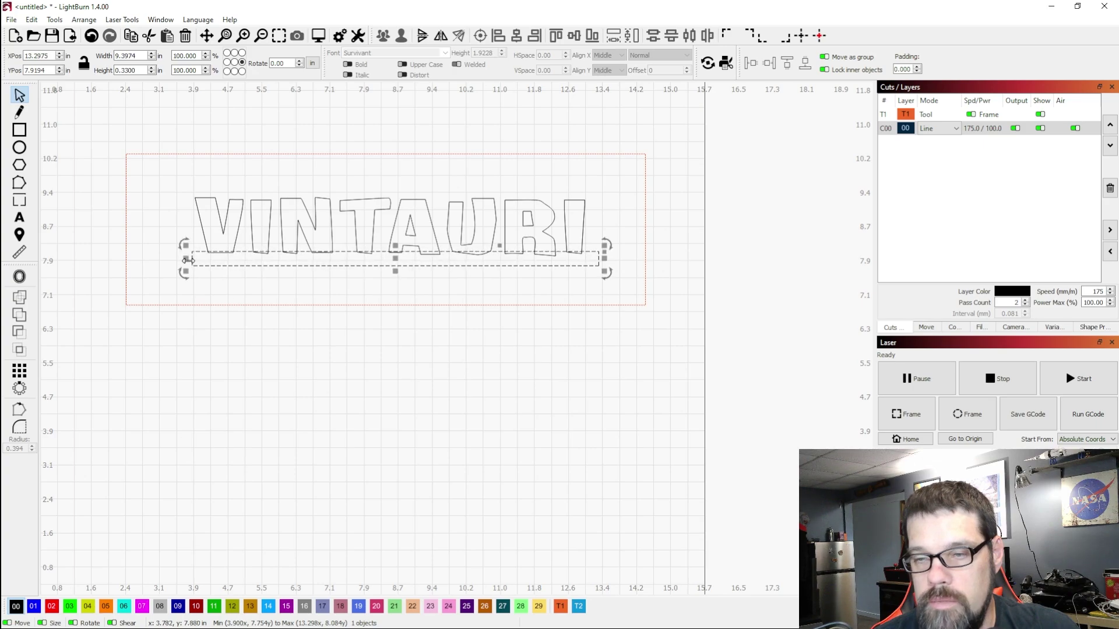
left_click(536, 279)
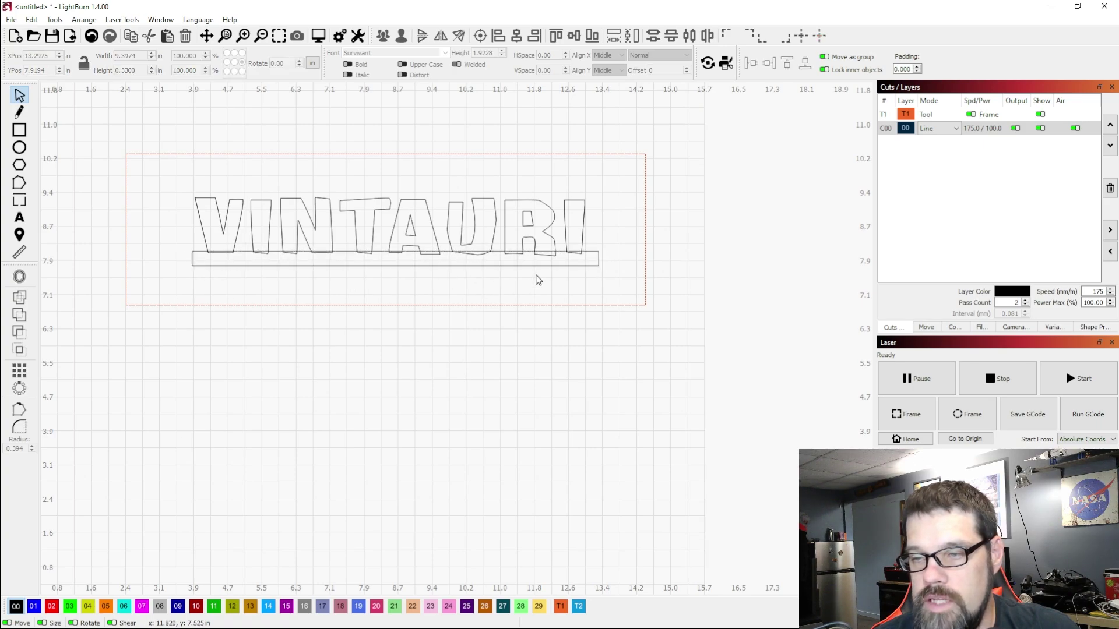
left_click(598, 258)
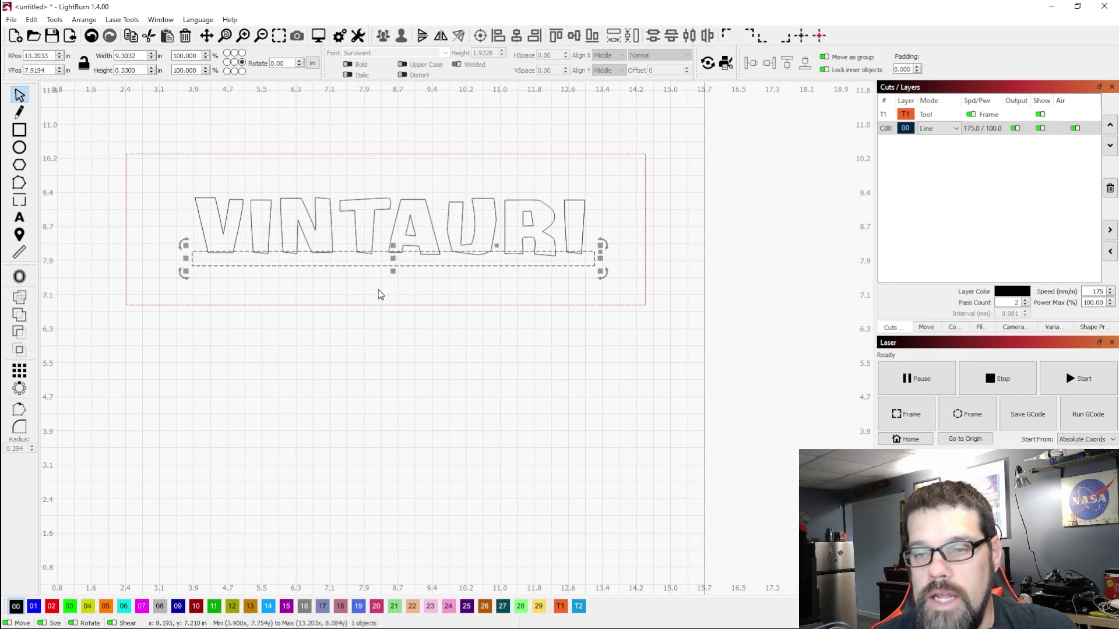
Select all objects with Ctrl+A and try a Boolean Union from the Tools menu
left_click(455, 185)
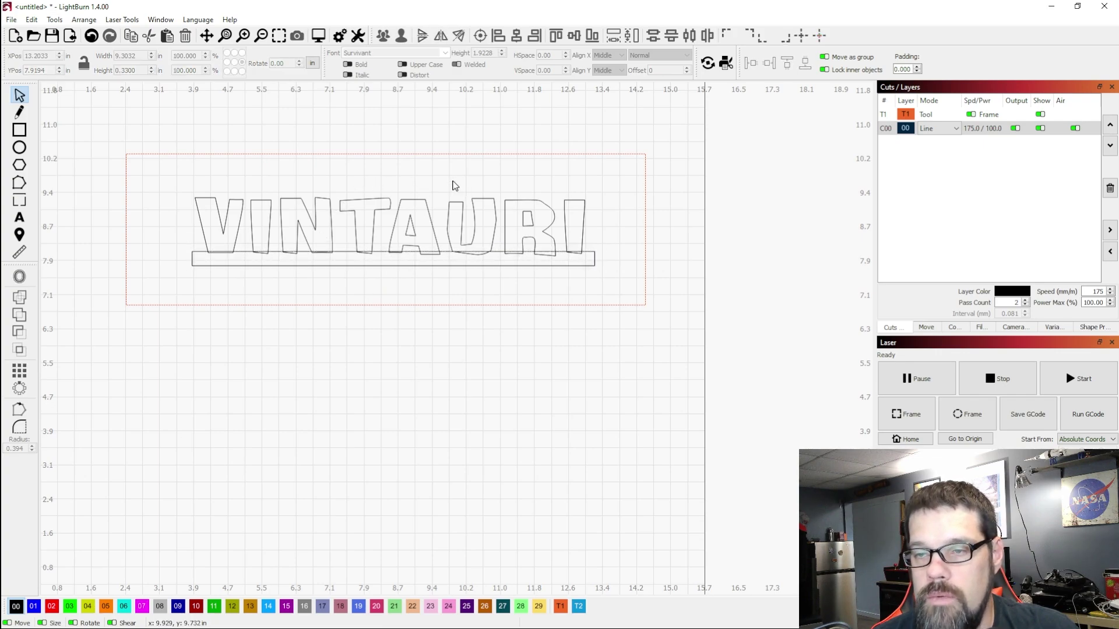
key("ctrl+a")
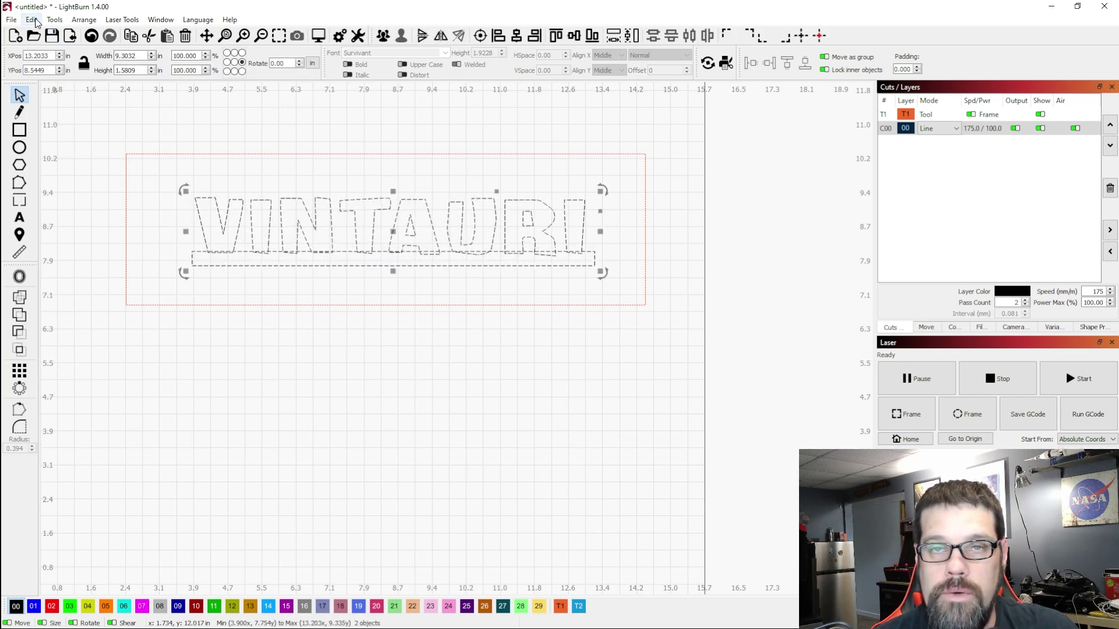
left_click(54, 19)
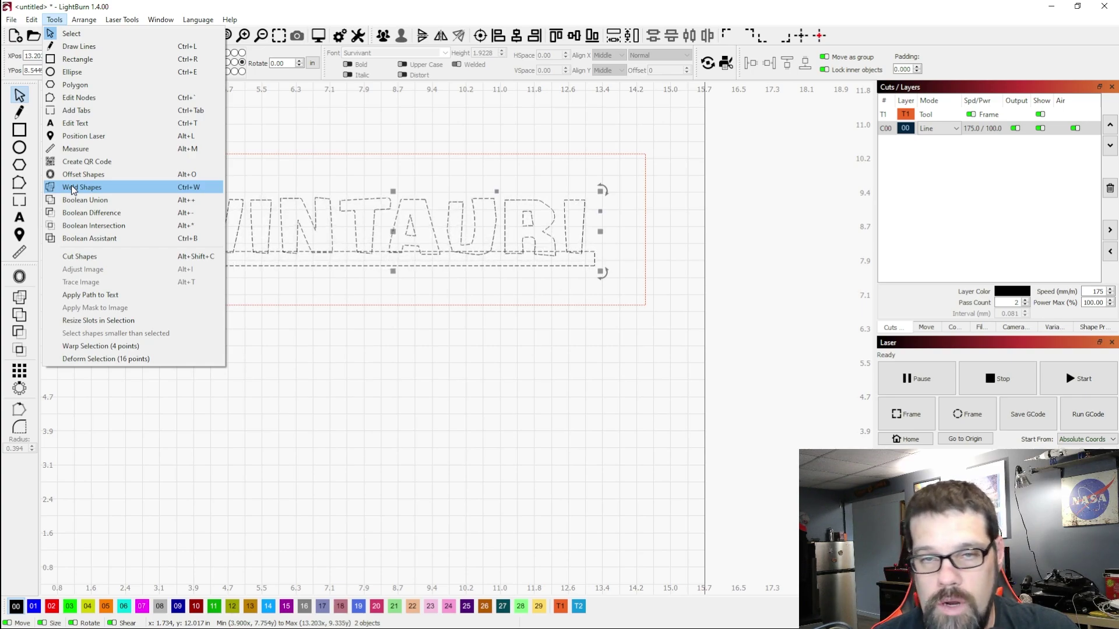
left_click(105, 205)
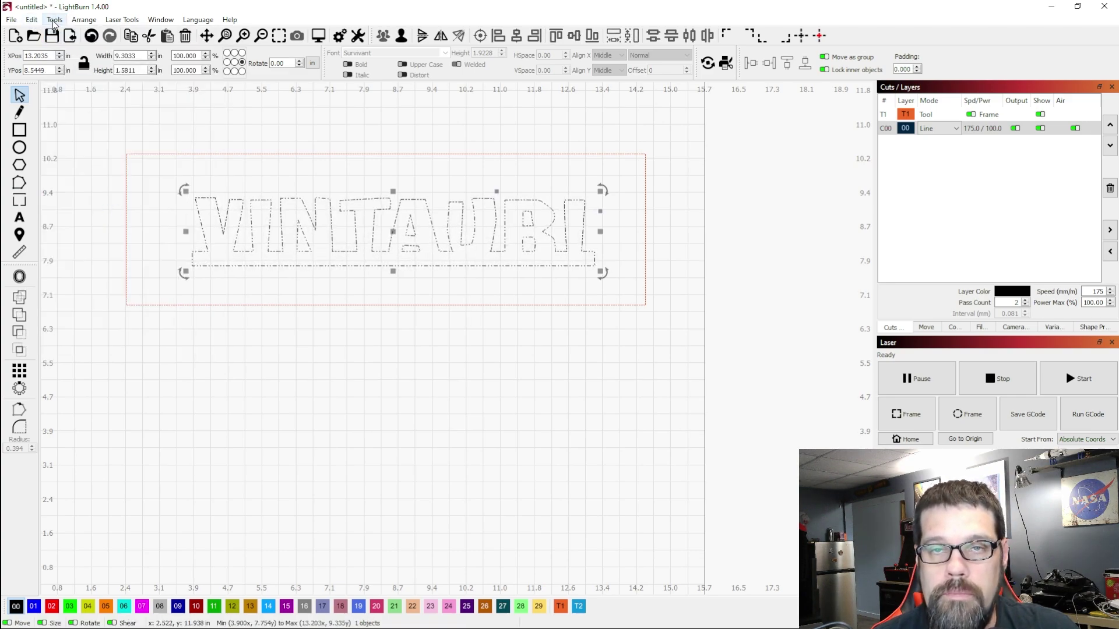
Open the Boolean Assistant and move its dialog away from the design
left_click(55, 20)
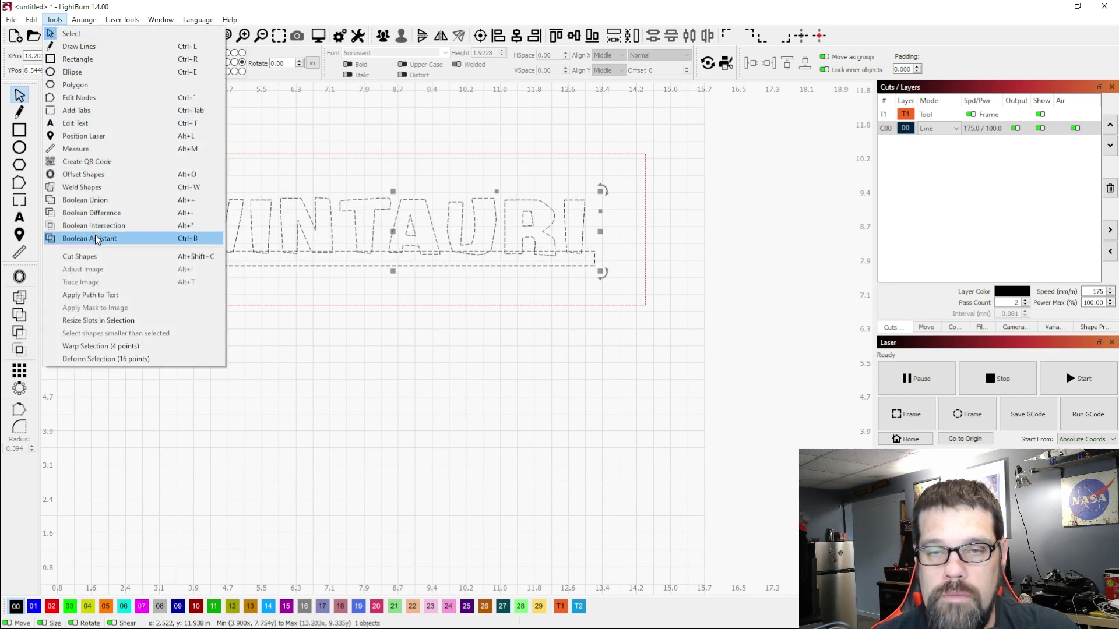
left_click(89, 238)
left_click_drag(535, 391, 644, 341)
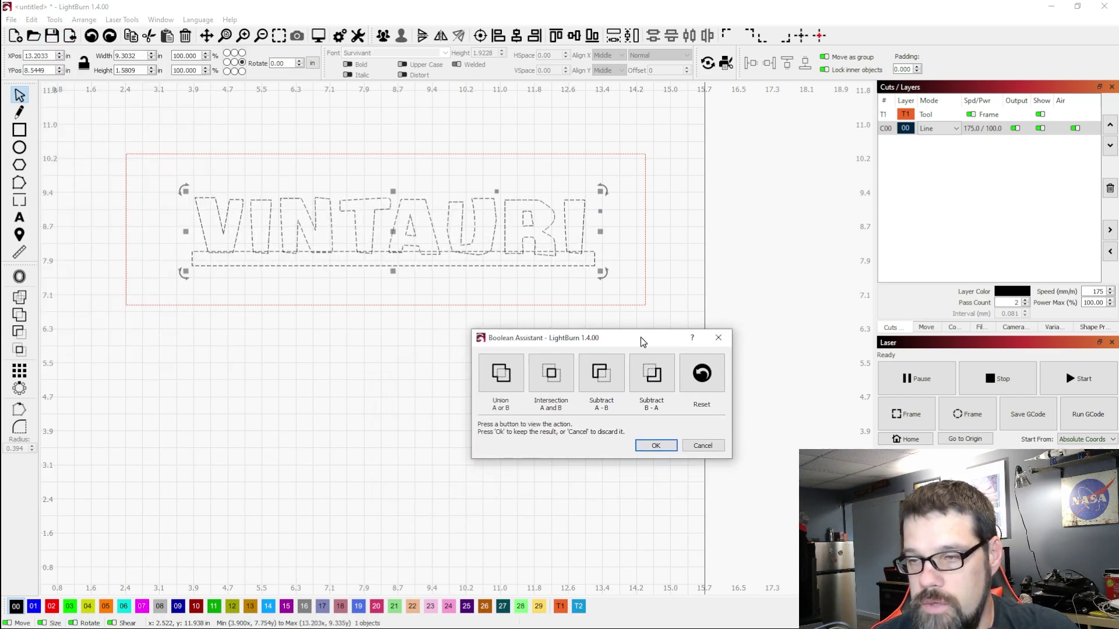
Preview Intersection, Subtract A-B and B-A, then apply Union for a 9.3033 by 1.5811 in outline
left_click(551, 373)
left_click(600, 373)
left_click(551, 373)
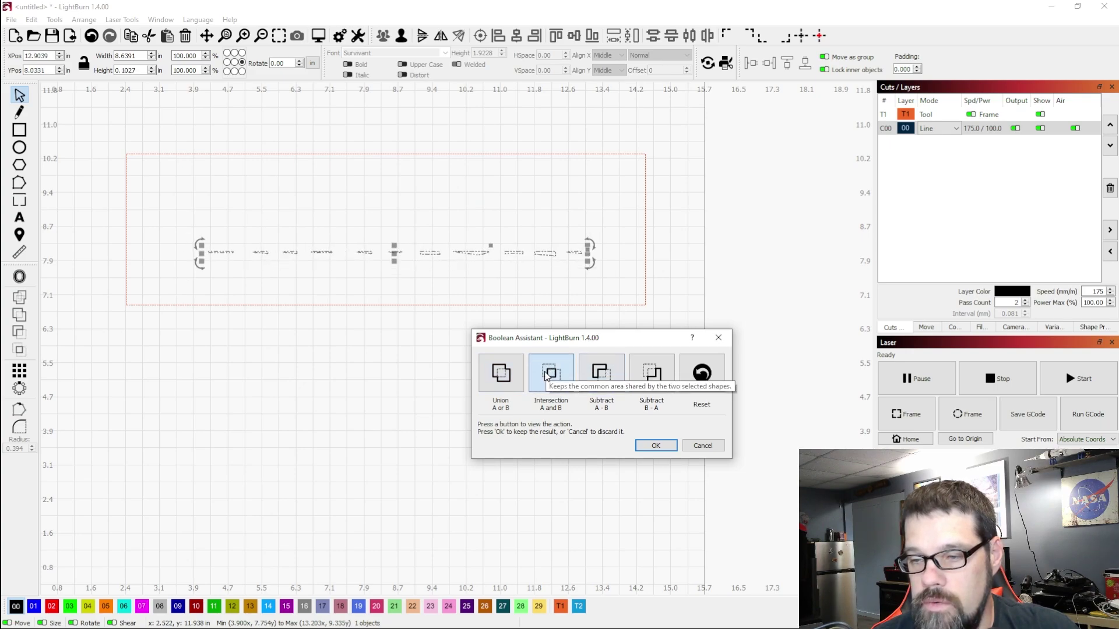
left_click(502, 373)
left_click(609, 376)
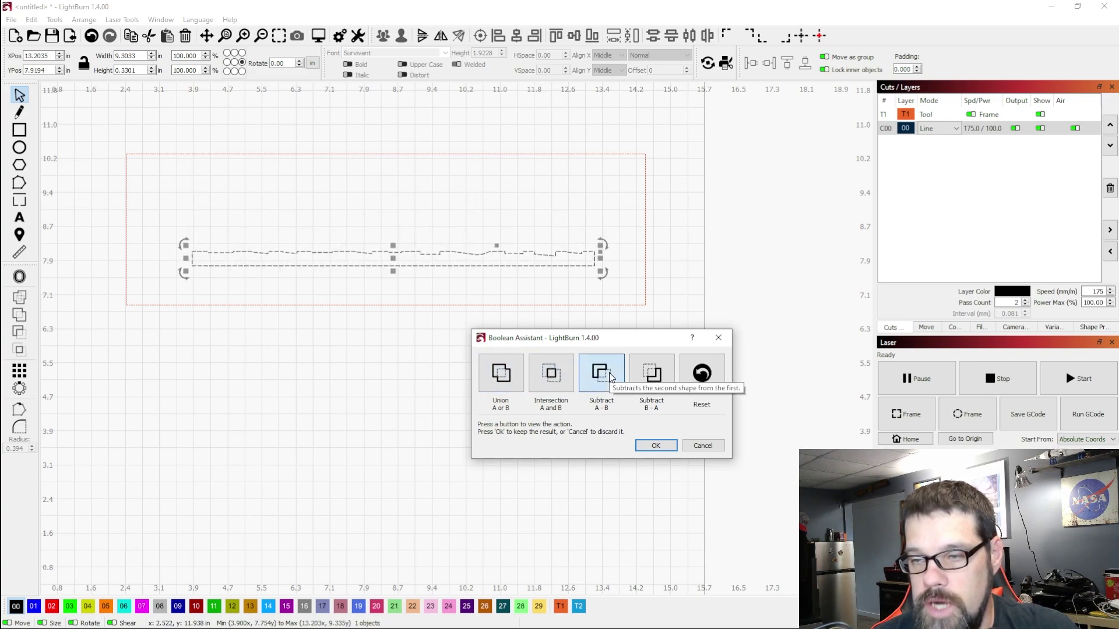
left_click(658, 376)
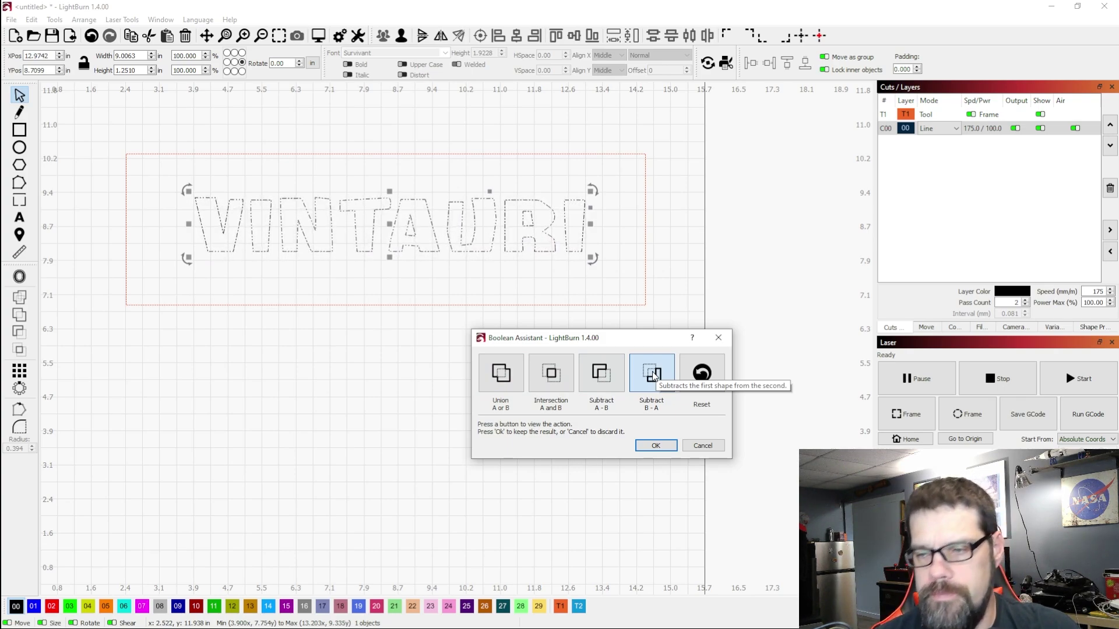
left_click(501, 373)
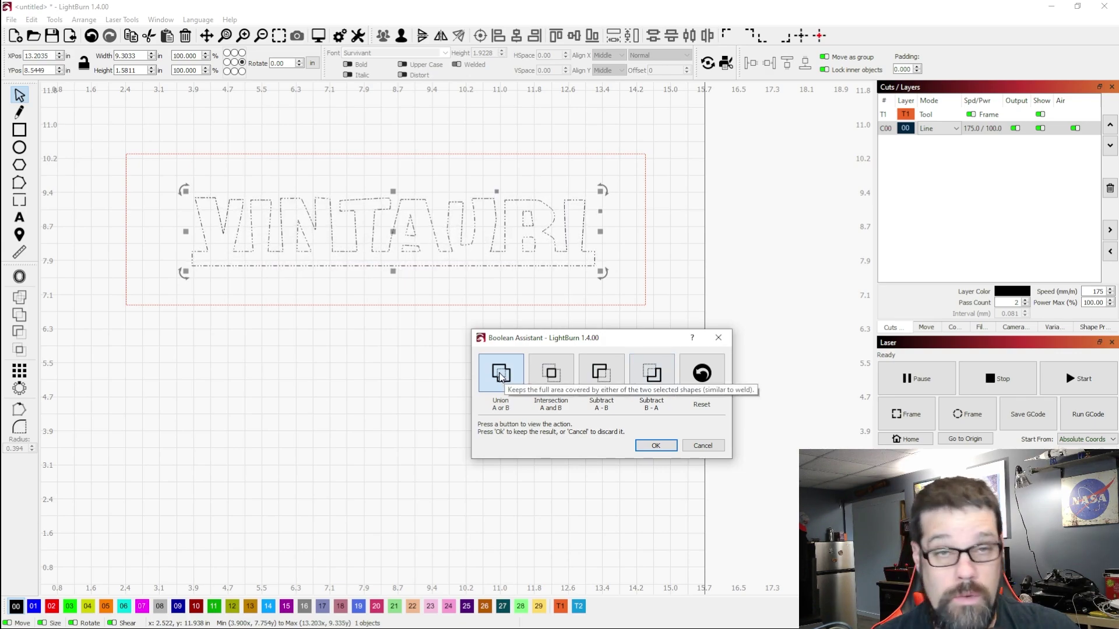
left_click(656, 445)
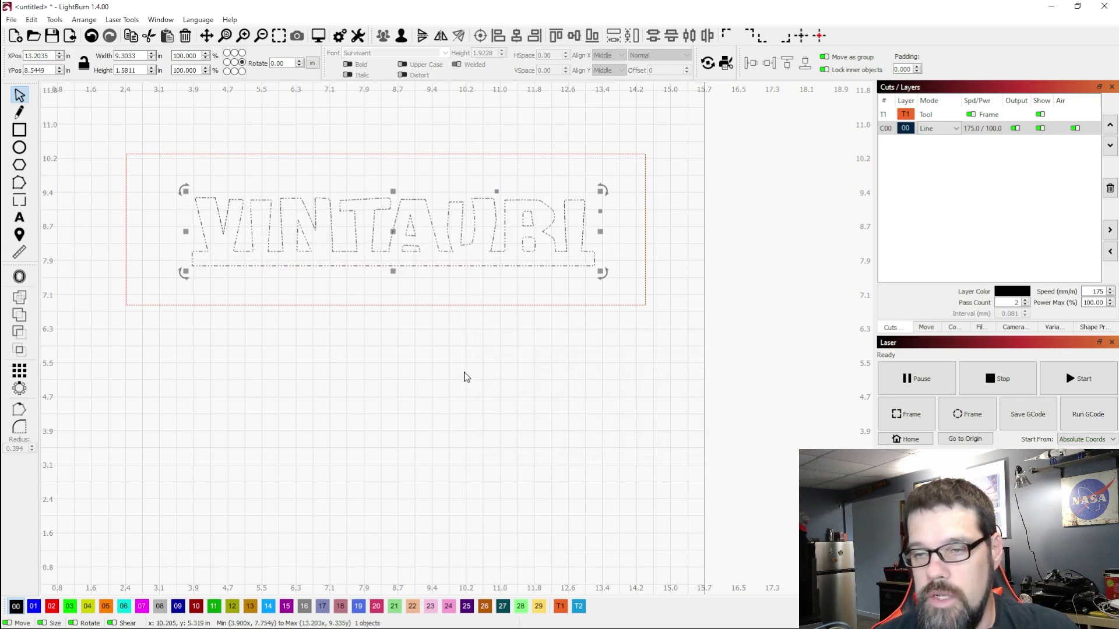
scroll(350, 257, "up", 1)
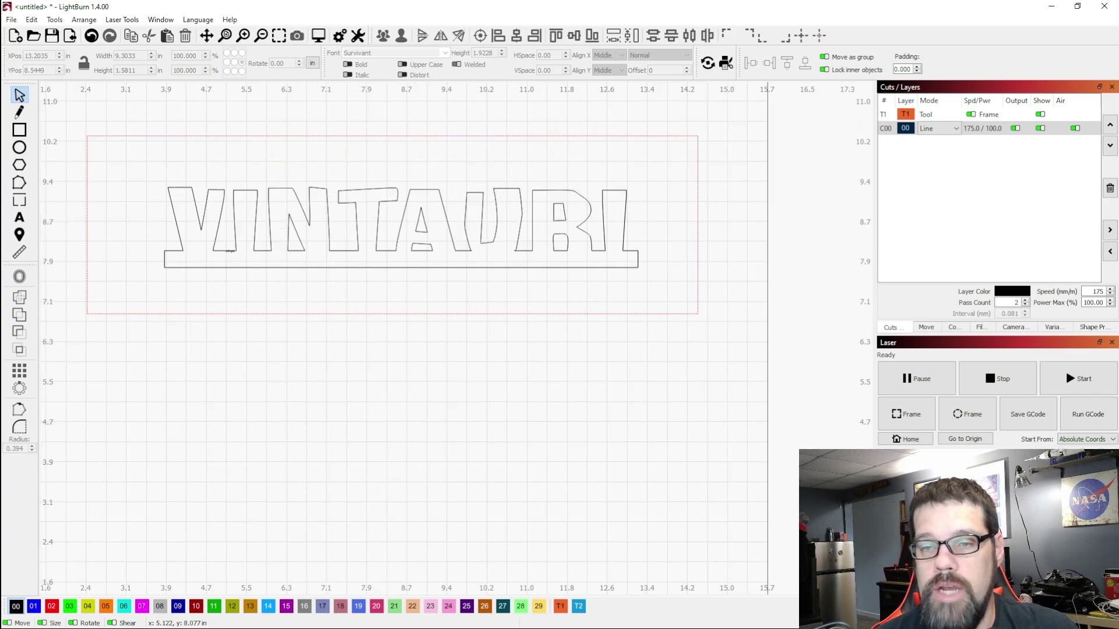